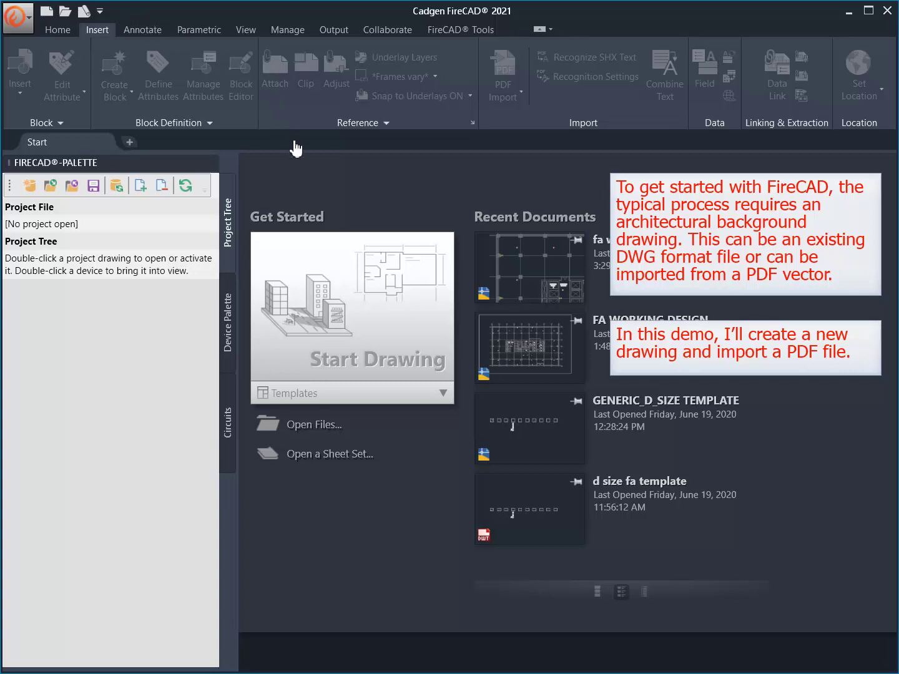
# Start a new drawing and import the floor plan from FA-Model.pdf at scale 1, keeping the PDF layers
pyautogui.click(323, 297)
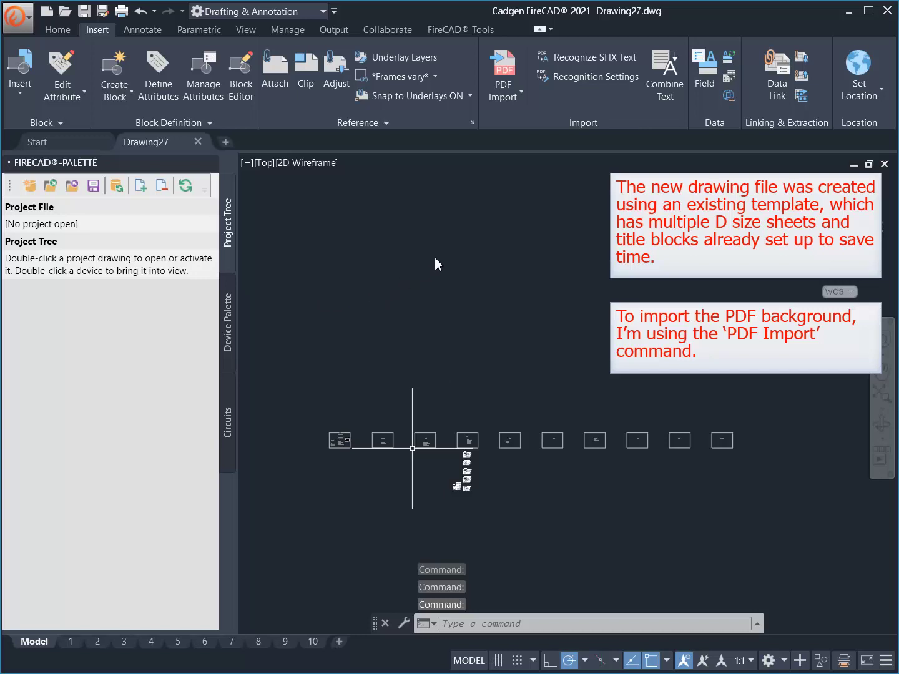
pyautogui.click(497, 73)
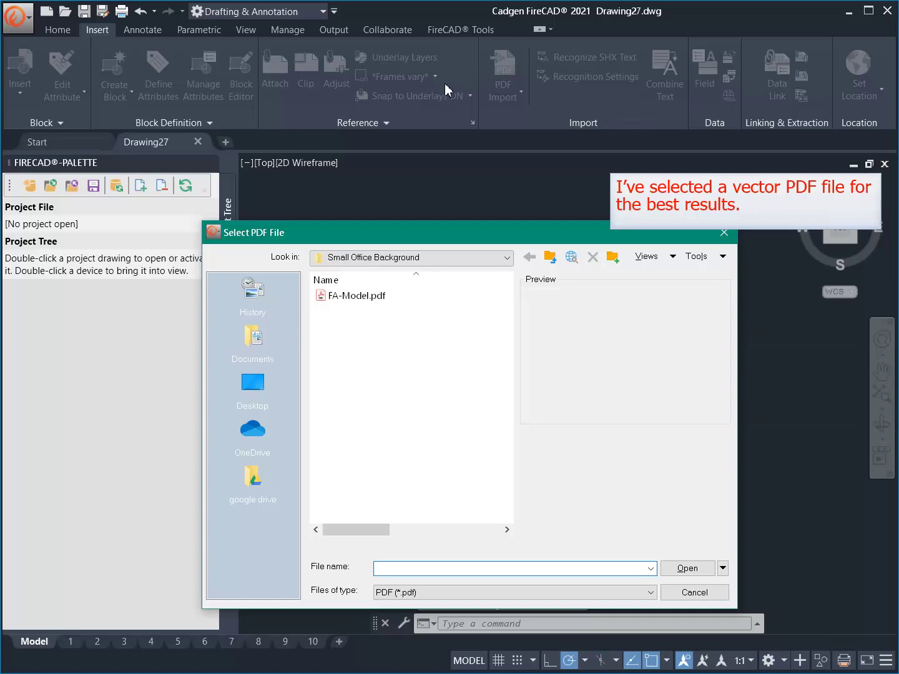
pyautogui.doubleClick(374, 296)
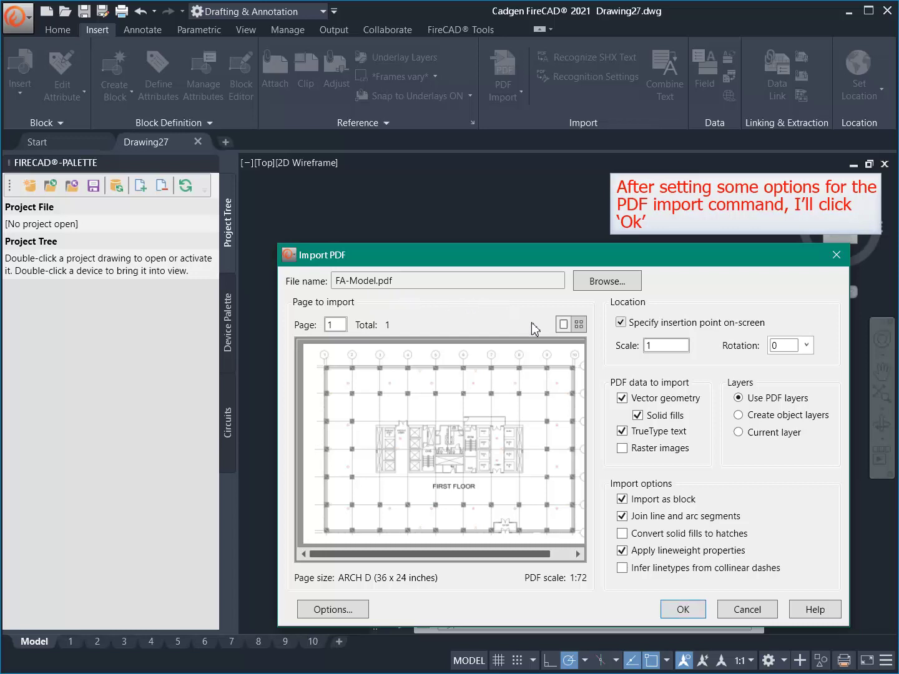
pyautogui.click(670, 609)
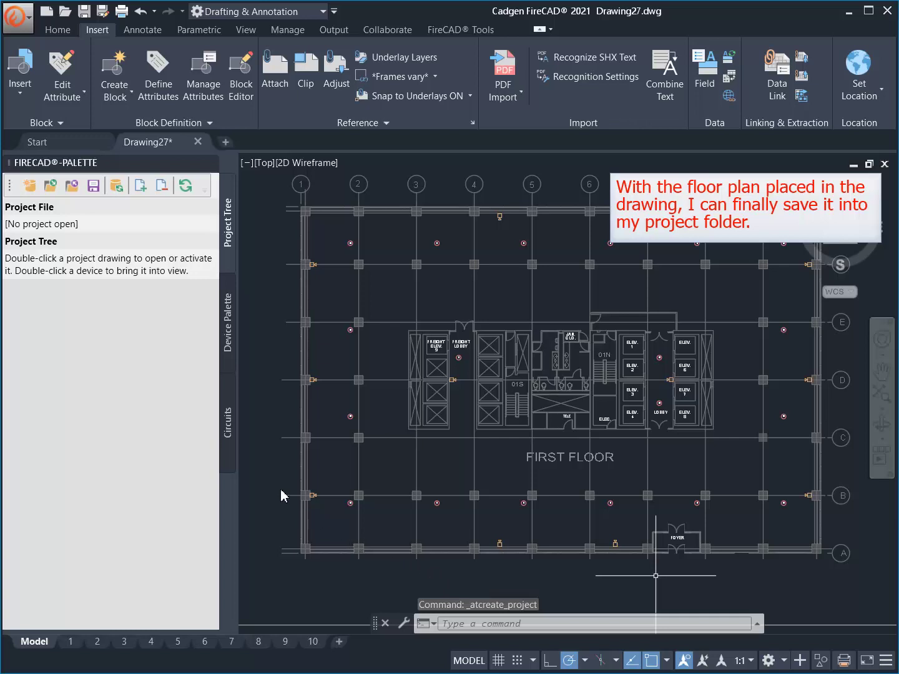
# Save the drawing as "fa working drawing" in the Small Office Background folder
pyautogui.click(102, 12)
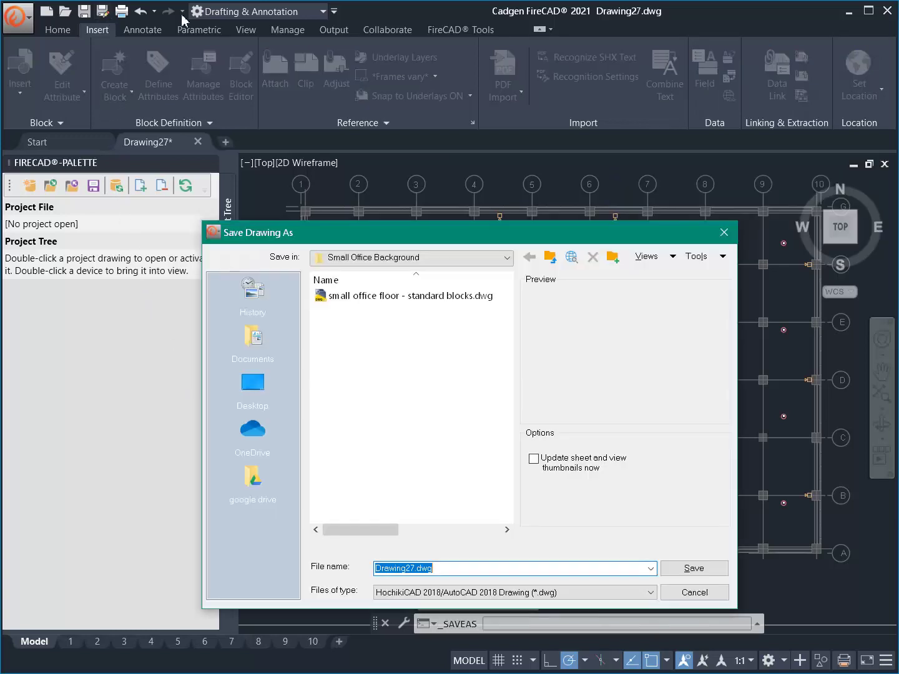
pyautogui.write('f')
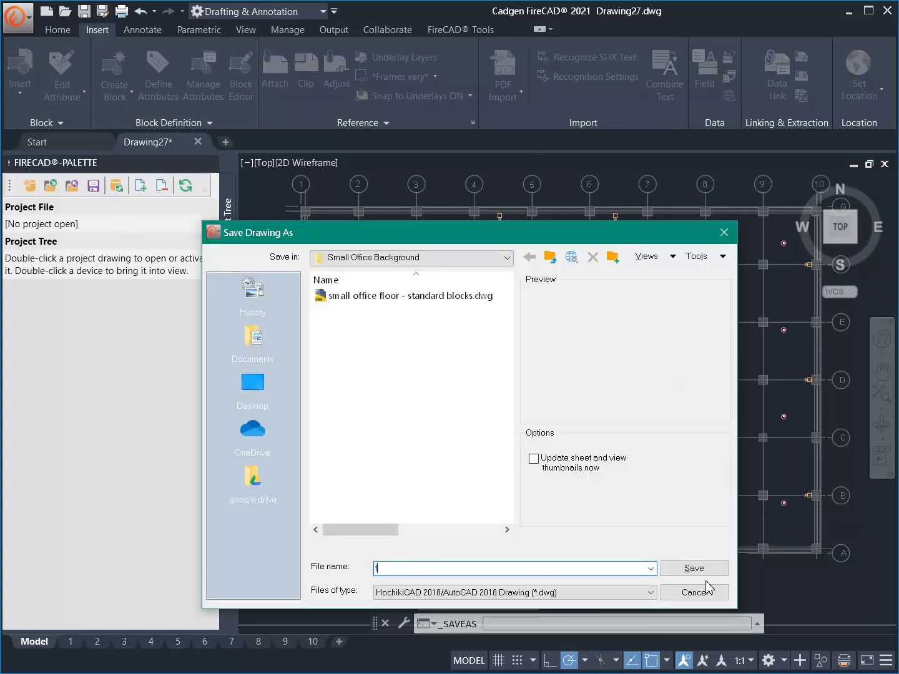
pyautogui.write('a working drawing')
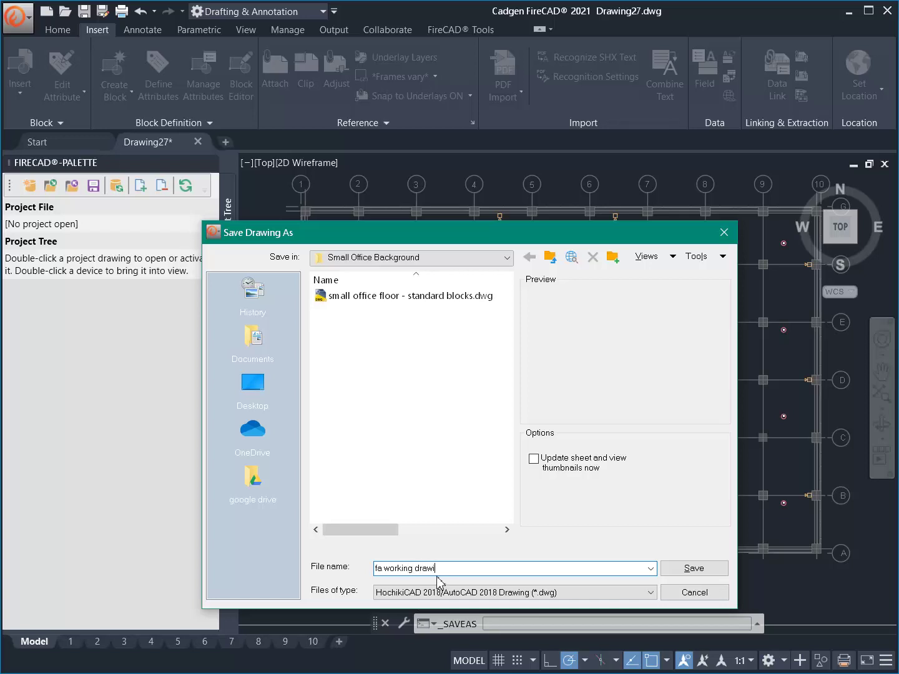
pyautogui.click(694, 569)
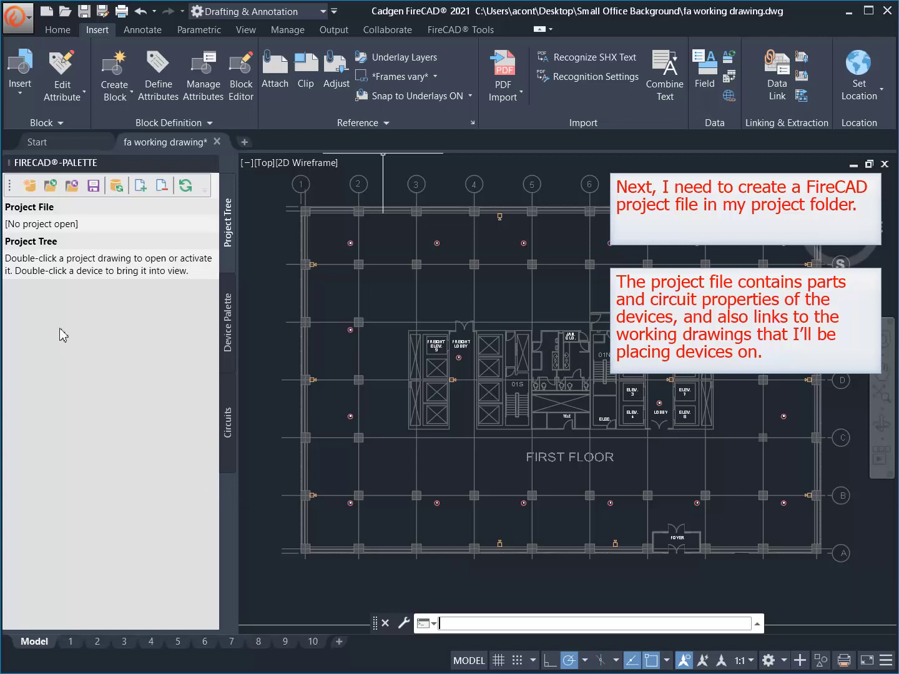
# Set up a new FireCAD project named "small office demo" with Small Office Background as its directory folder
pyautogui.click(31, 187)
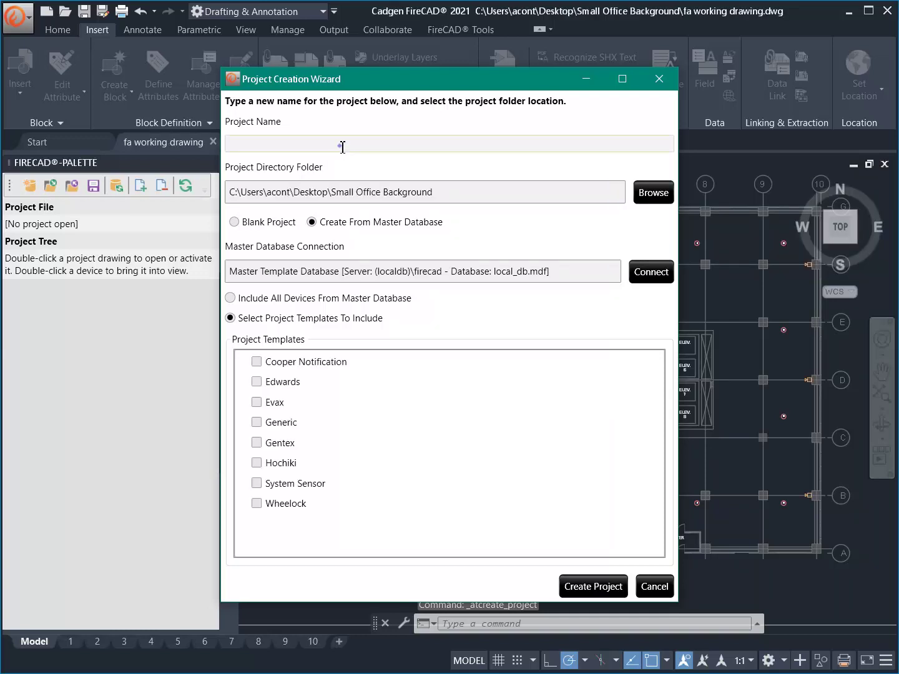
pyautogui.click(343, 146)
pyautogui.write('small office')
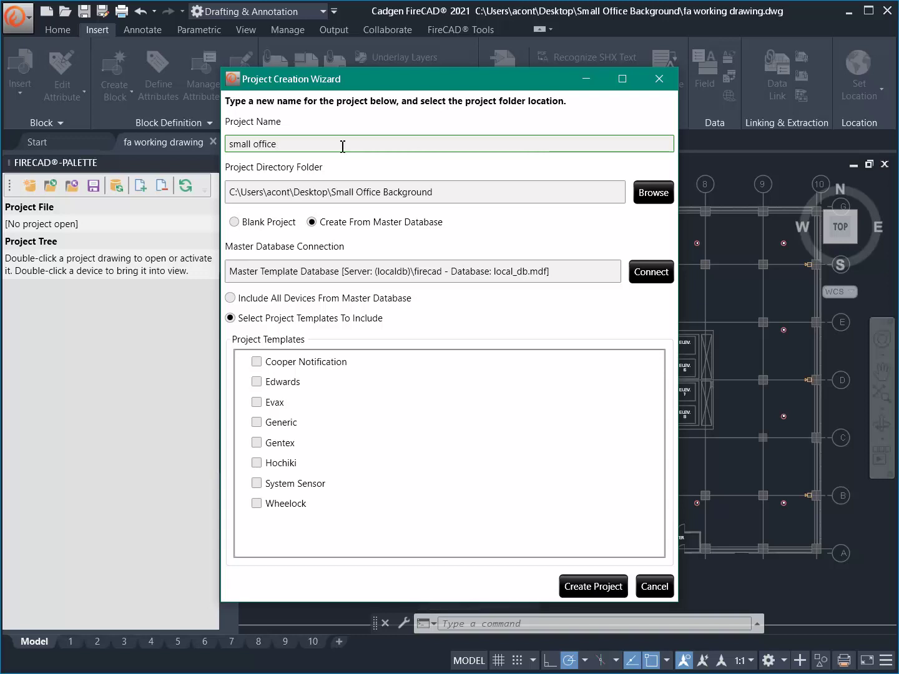
pyautogui.write(' demo')
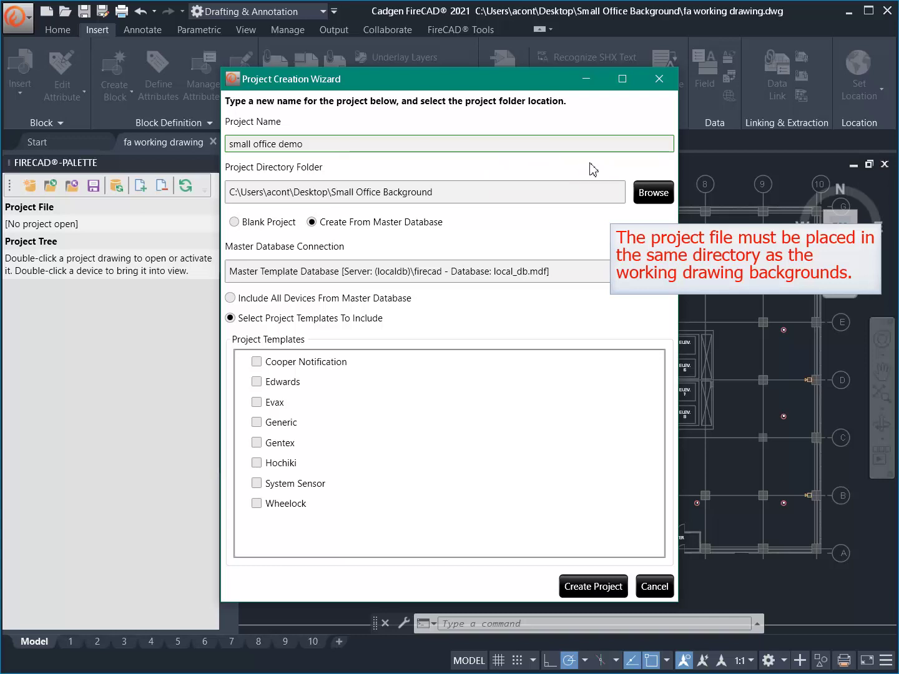
pyautogui.click(638, 194)
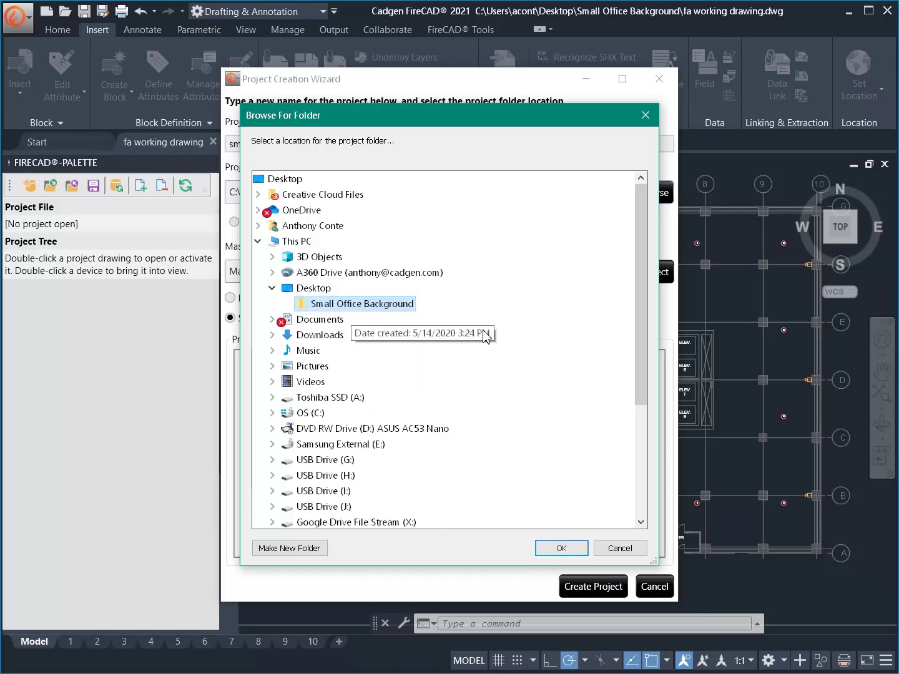
pyautogui.click(586, 548)
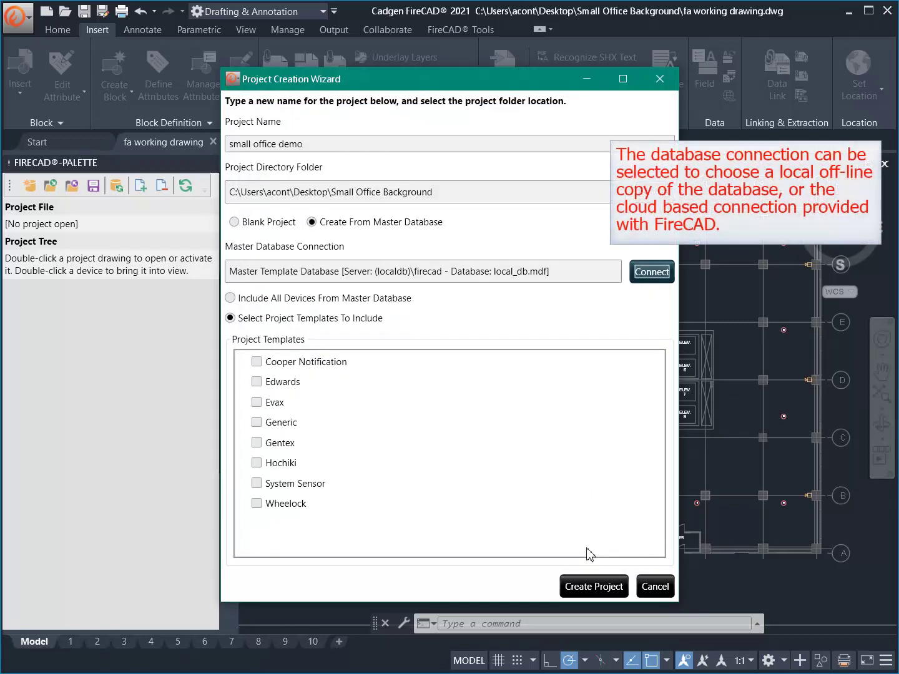
# Connect to the local_db.mdf master database and create the project with the Generic, Hochiki and System Sensor templates
pyautogui.click(661, 274)
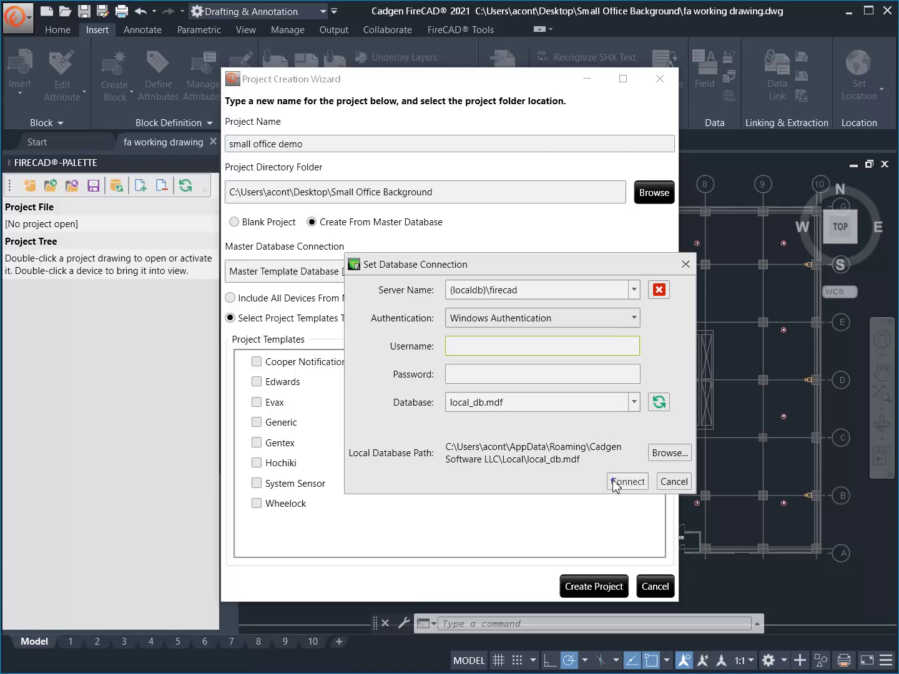
pyautogui.click(627, 481)
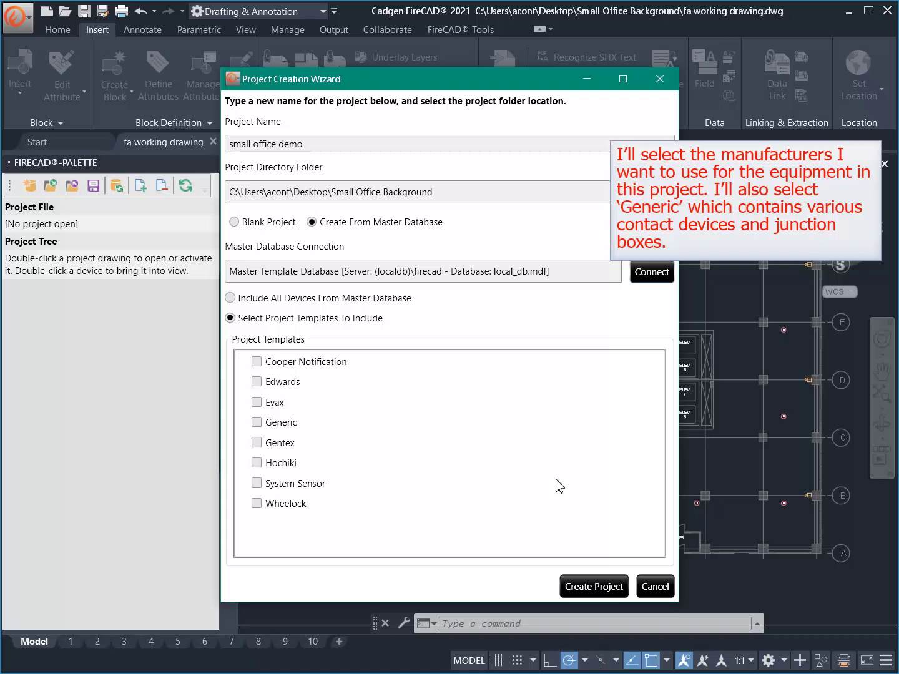
pyautogui.click(256, 423)
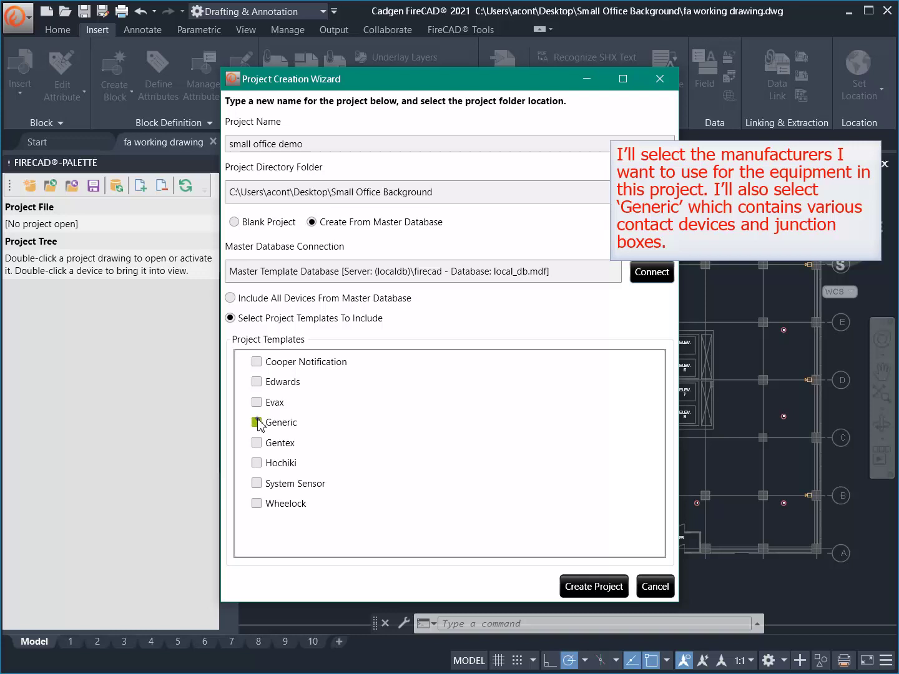
pyautogui.click(256, 462)
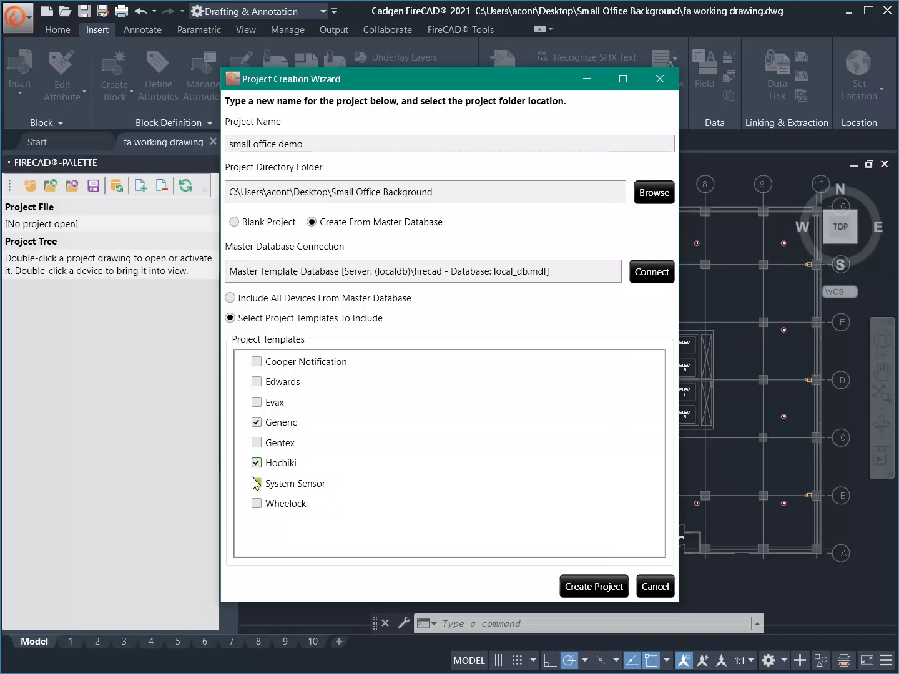
pyautogui.click(256, 483)
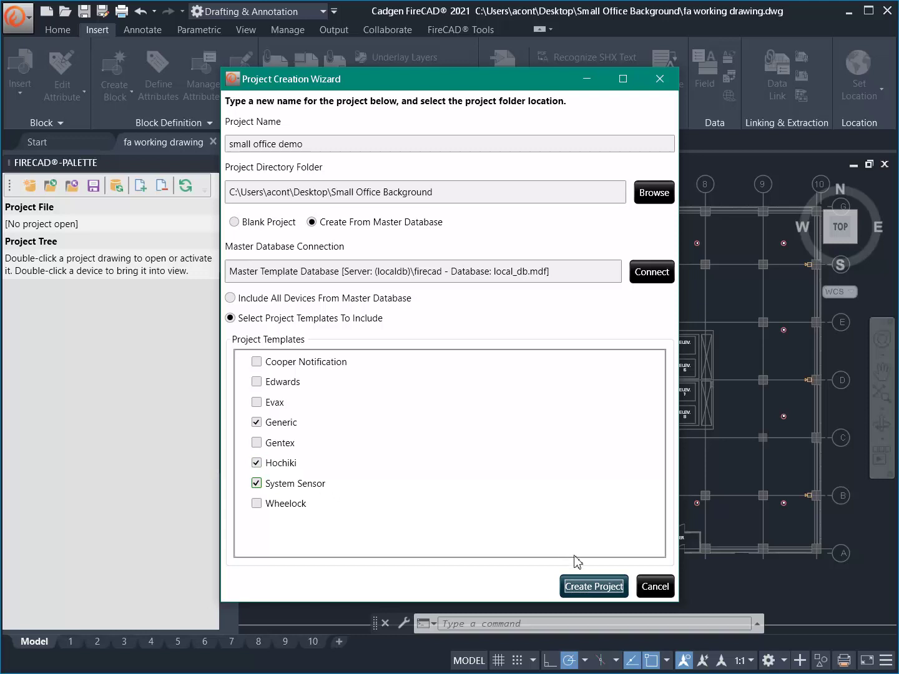
pyautogui.click(582, 585)
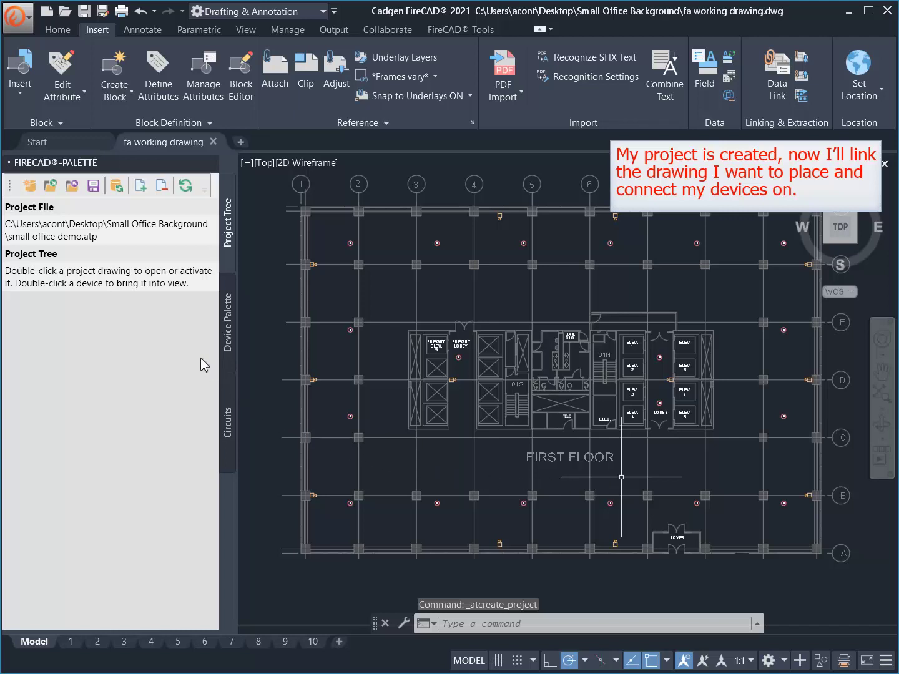
# Link fa working drawing.dwg to the project and save the project
pyautogui.click(139, 184)
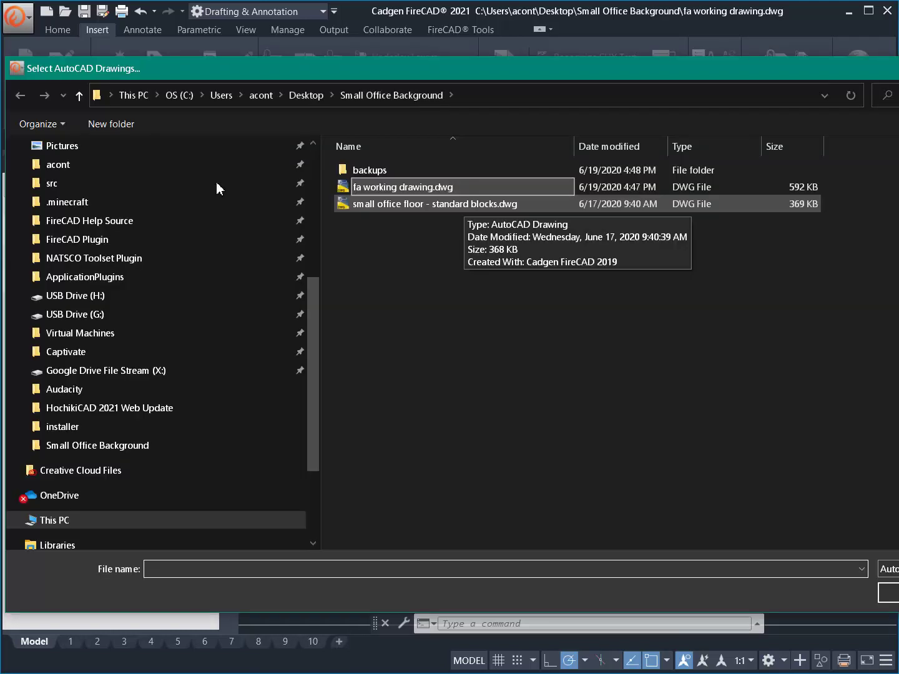
pyautogui.doubleClick(411, 186)
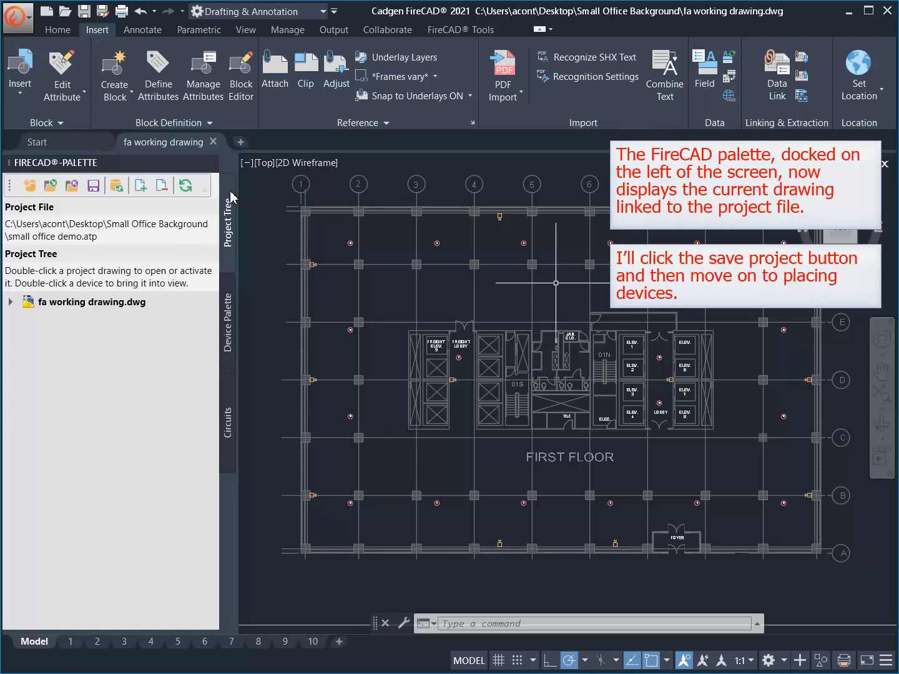
pyautogui.click(87, 191)
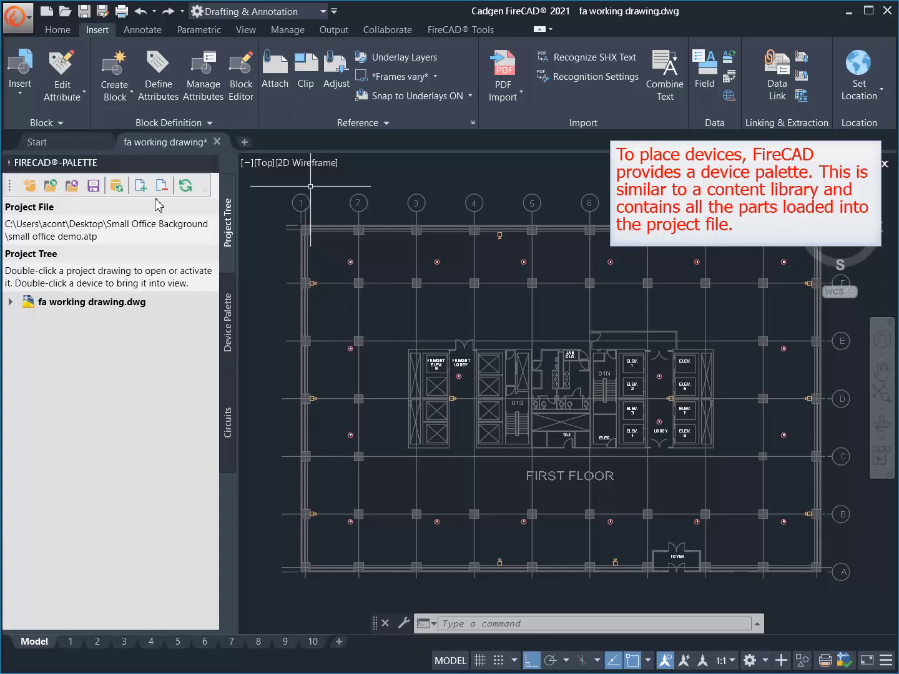
# Filter the device palette by "p2wl" and choose the P2WL horn strobe for insertion with Rotate After Insert enabled
pyautogui.click(229, 303)
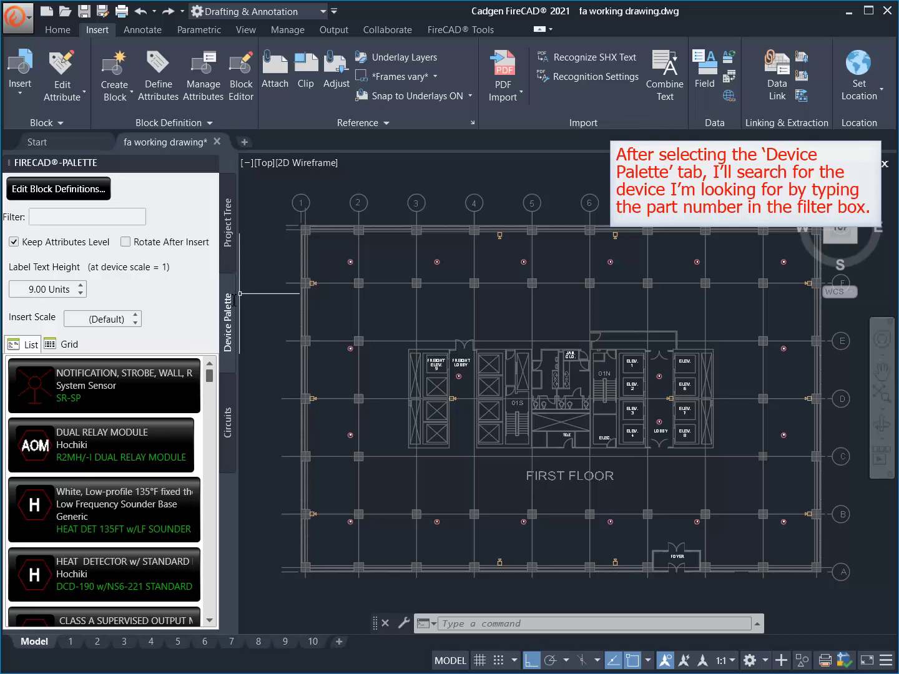
pyautogui.click(103, 218)
pyautogui.write('p2')
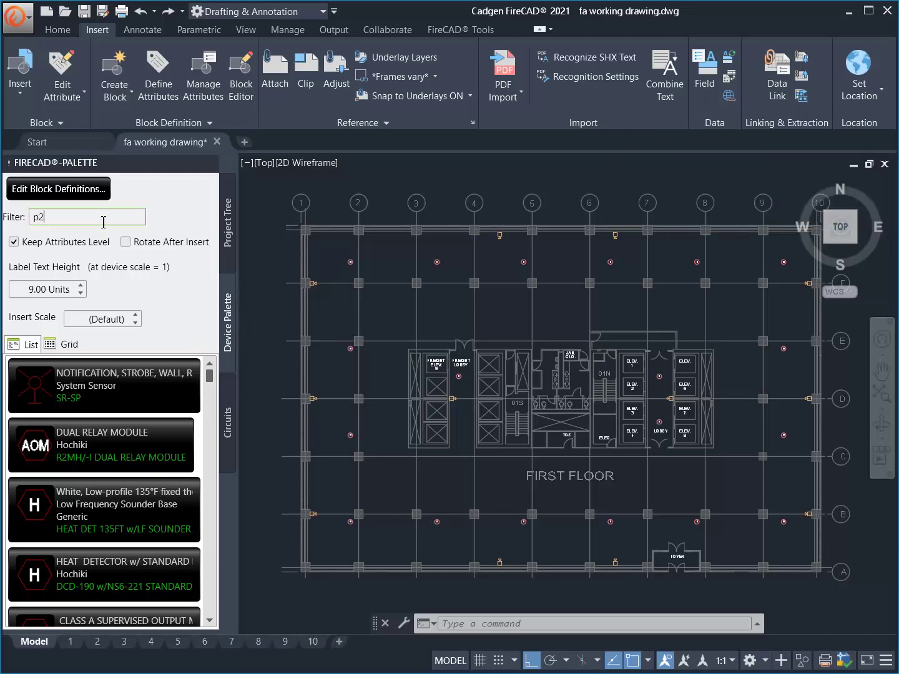
pyautogui.write('wl')
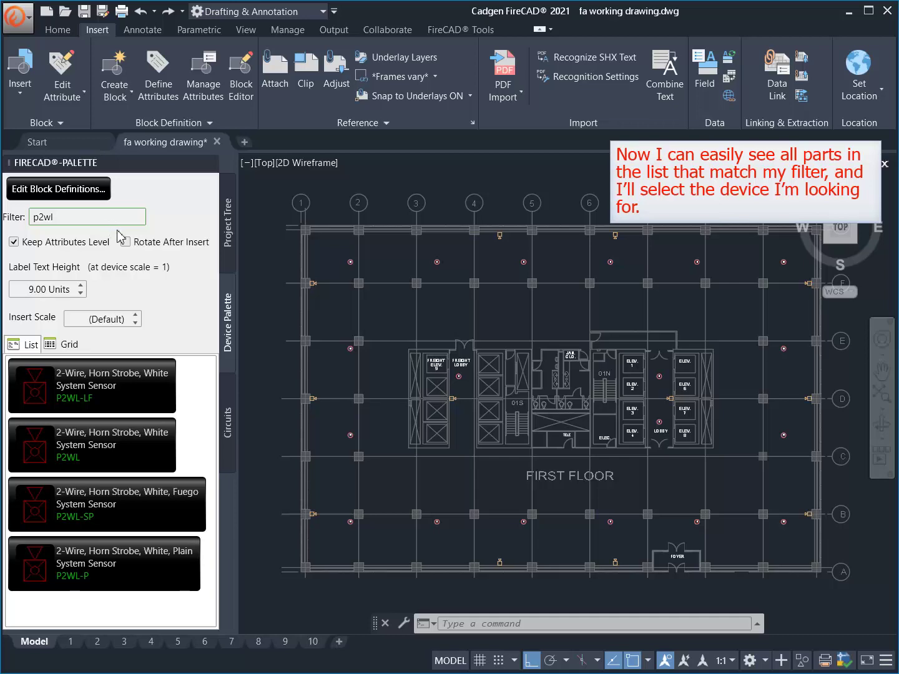
pyautogui.click(149, 463)
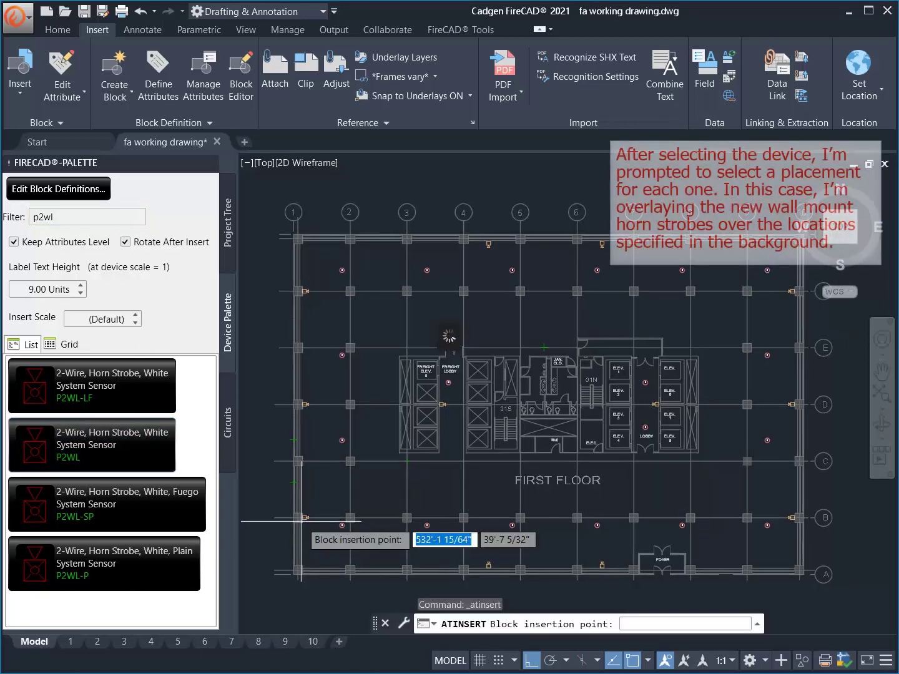
# Place a P2WL horn strobe over the background symbol at the grid 1/B column, rotated to point into the room
pyautogui.scroll(10, 349, 499)
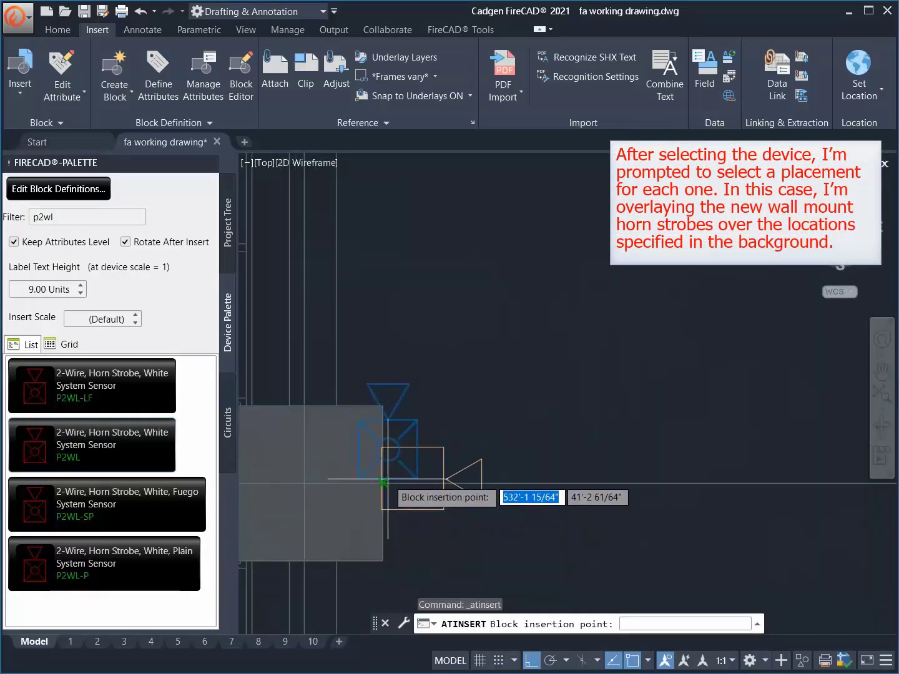
pyautogui.click(382, 479)
pyautogui.click(402, 569)
# Place a P2WL horn strobe over the background symbol at the grid 1/D column, rotated to point into the room
pyautogui.scroll(-10, 424, 521)
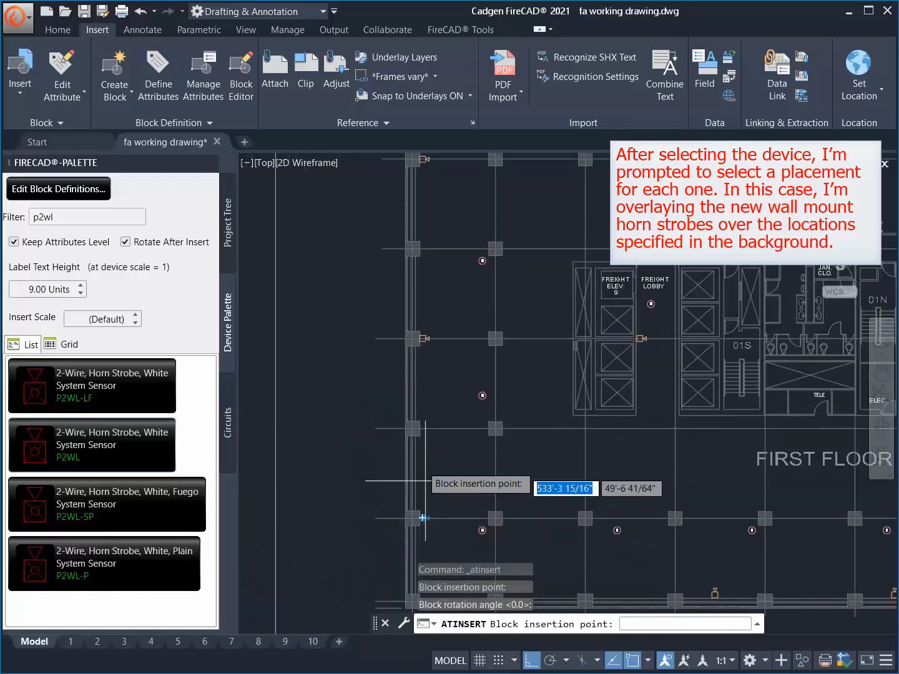
pyautogui.moveTo(420, 428); pyautogui.dragTo(431, 546, button='middle')
pyautogui.scroll(10, 430, 465)
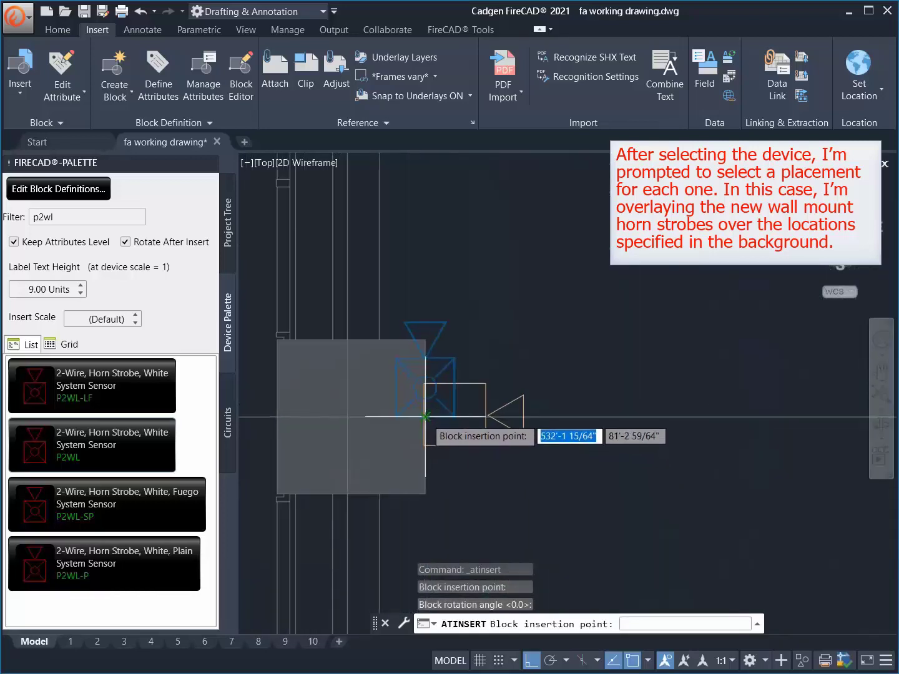
pyautogui.click(427, 419)
pyautogui.click(430, 477)
# Place a P2WL horn strobe over the background symbol at the grid 1/F column, rotated to point into the room
pyautogui.scroll(-8, 457, 467)
pyautogui.scroll(-3, 457, 467)
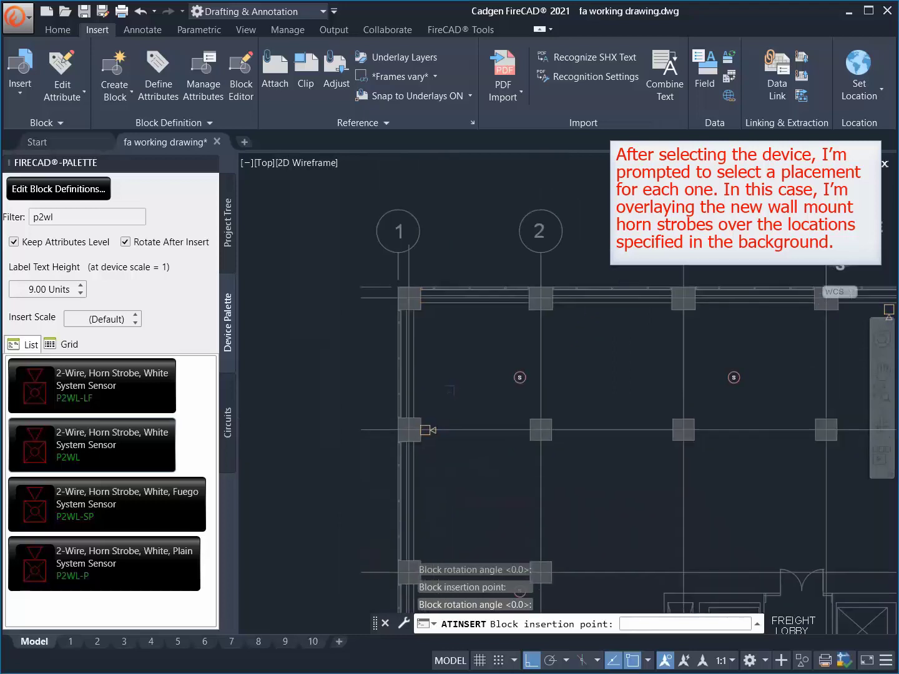
pyautogui.scroll(10, 428, 421)
pyautogui.click(402, 402)
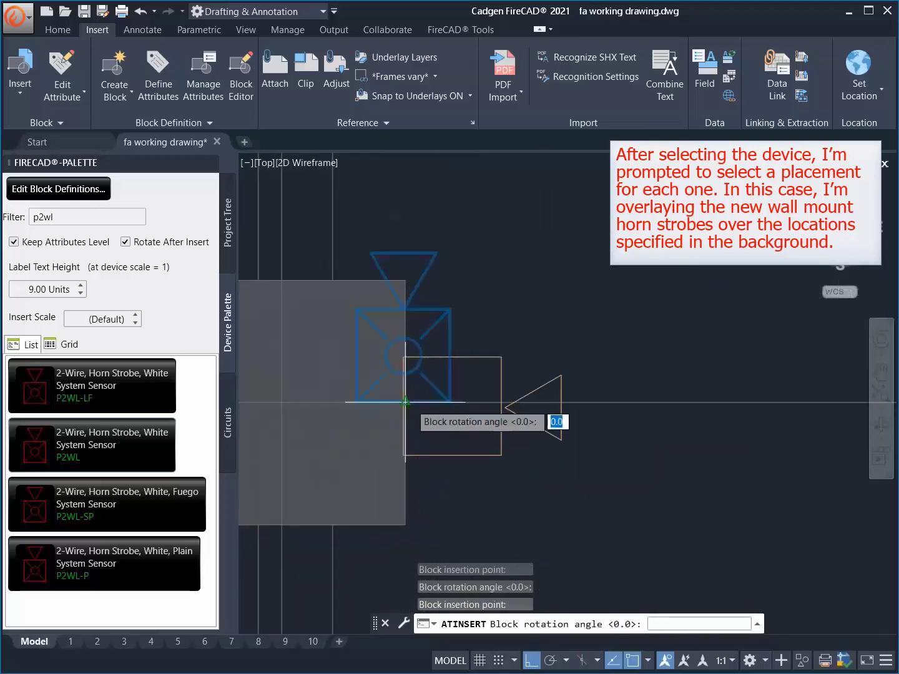
pyautogui.click(404, 483)
# Place a P2WL horn strobe over the upper wall's background symbol between grids 4 and 5, rotated to point downward into the room
pyautogui.scroll(-8, 406, 482)
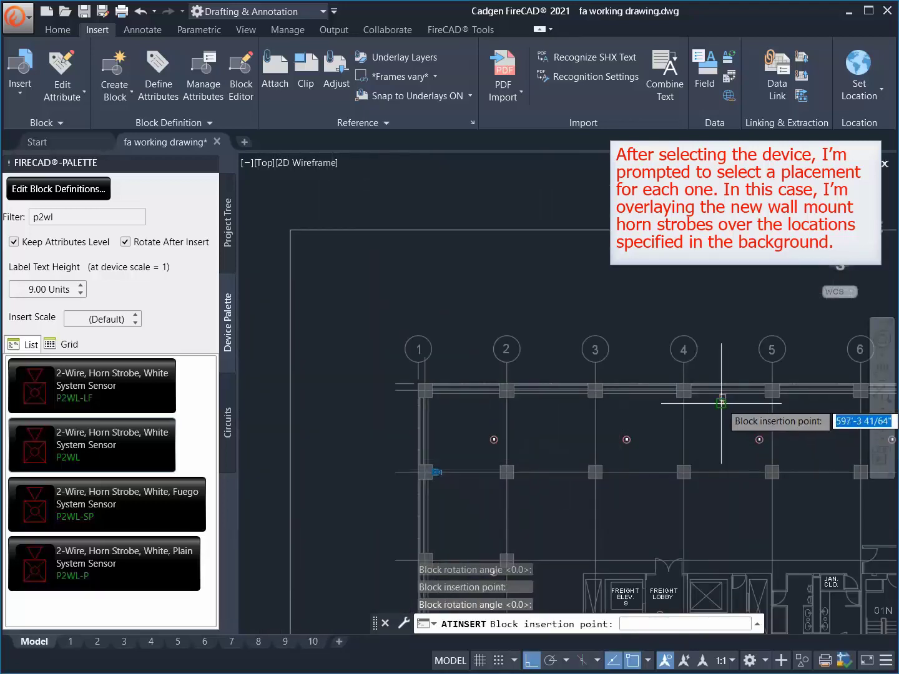
pyautogui.scroll(8, 721, 403)
pyautogui.click(719, 393)
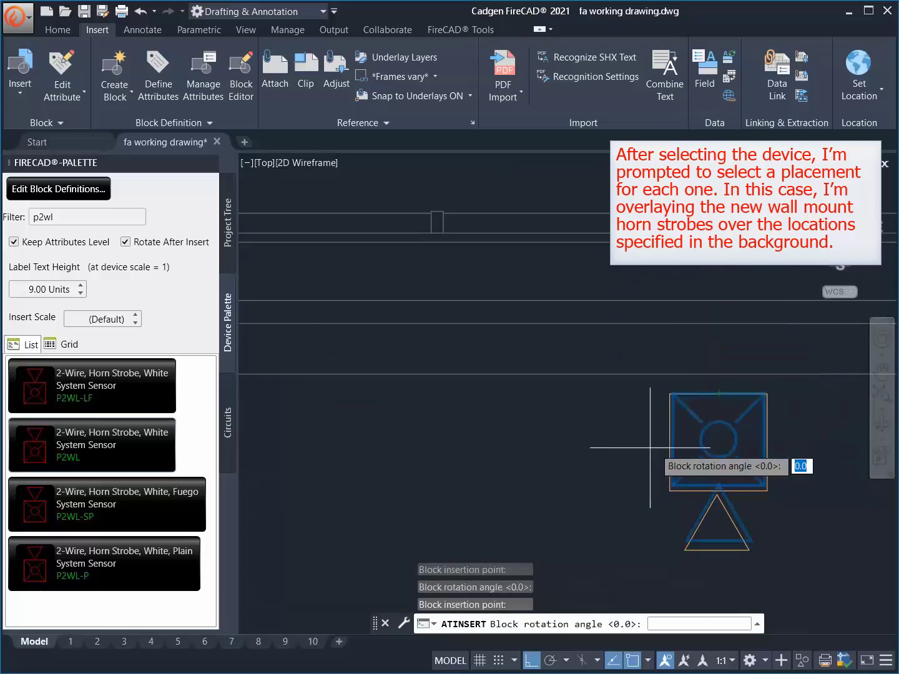
pyautogui.click(649, 447)
# Place a P2WL horn strobe over the upper wall's background symbol between grids 6 and 7, rotated to point downward into the room
pyautogui.scroll(-8, 530, 431)
pyautogui.scroll(6, 555, 440)
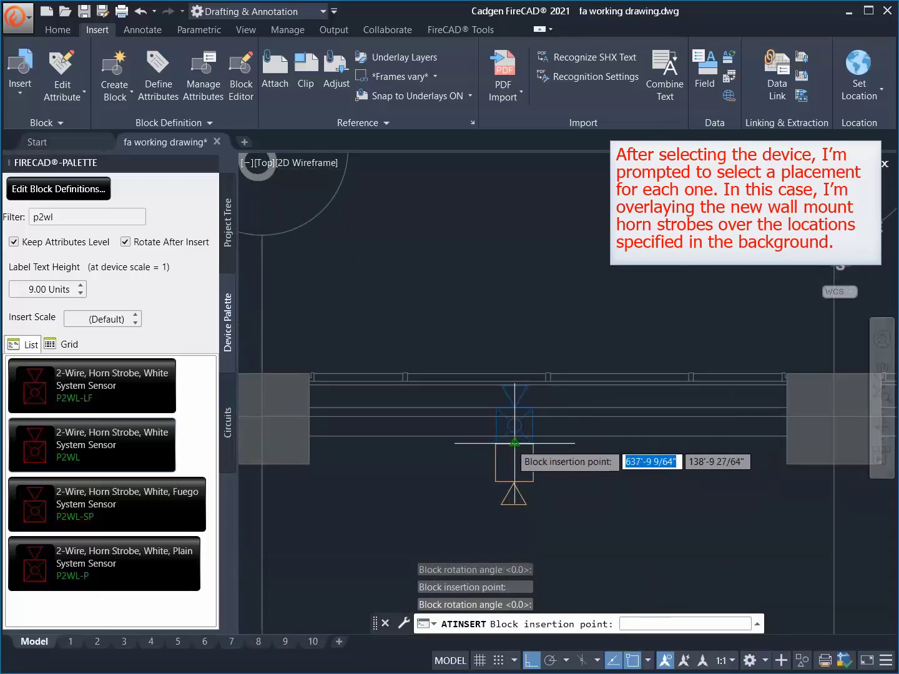
pyautogui.click(514, 444)
pyautogui.click(459, 473)
pyautogui.scroll(-2, 383, 462)
pyautogui.scroll(-4, 384, 462)
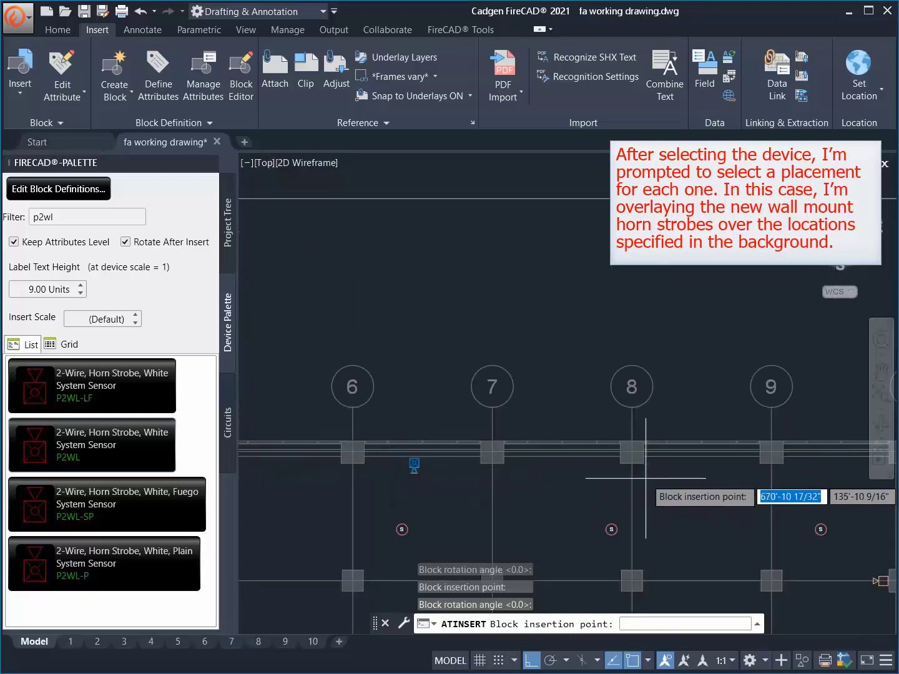
# Place a P2WL horn strobe over the background symbol at the grid 10/F column, rotated to point into the room
pyautogui.moveTo(655, 482); pyautogui.dragTo(339, 470, button='middle')
pyautogui.moveTo(541, 503); pyautogui.dragTo(554, 367, button='middle')
pyautogui.scroll(5, 603, 440)
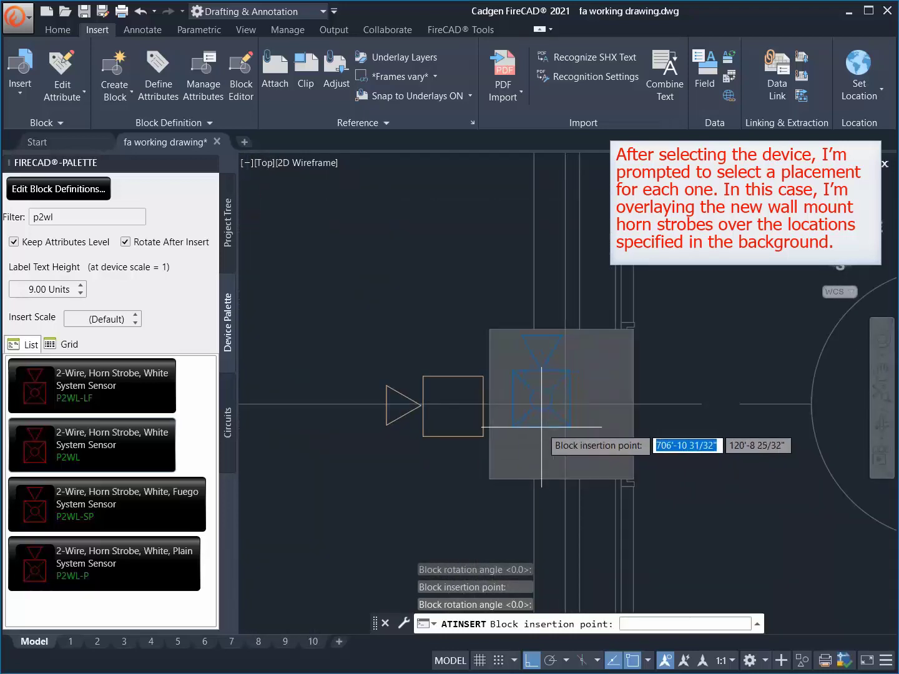
pyautogui.click(580, 424)
pyautogui.click(458, 315)
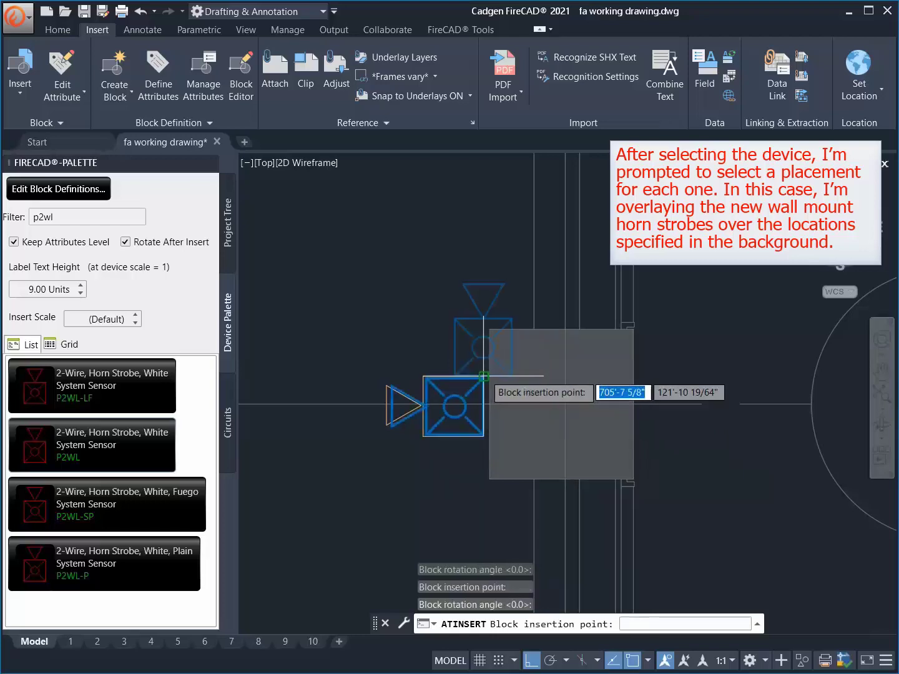
# Place a P2WL horn strobe over the next background symbol down the grid 10 wall, rotated to point into the room
pyautogui.scroll(-4, 624, 350)
pyautogui.scroll(4, 592, 518)
pyautogui.scroll(4, 593, 519)
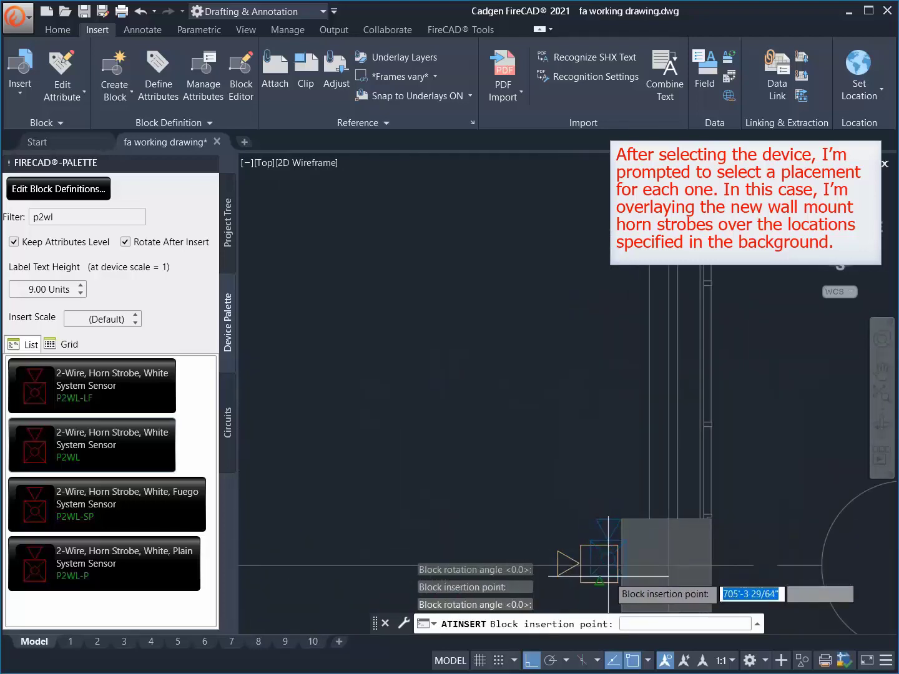
pyautogui.click(618, 564)
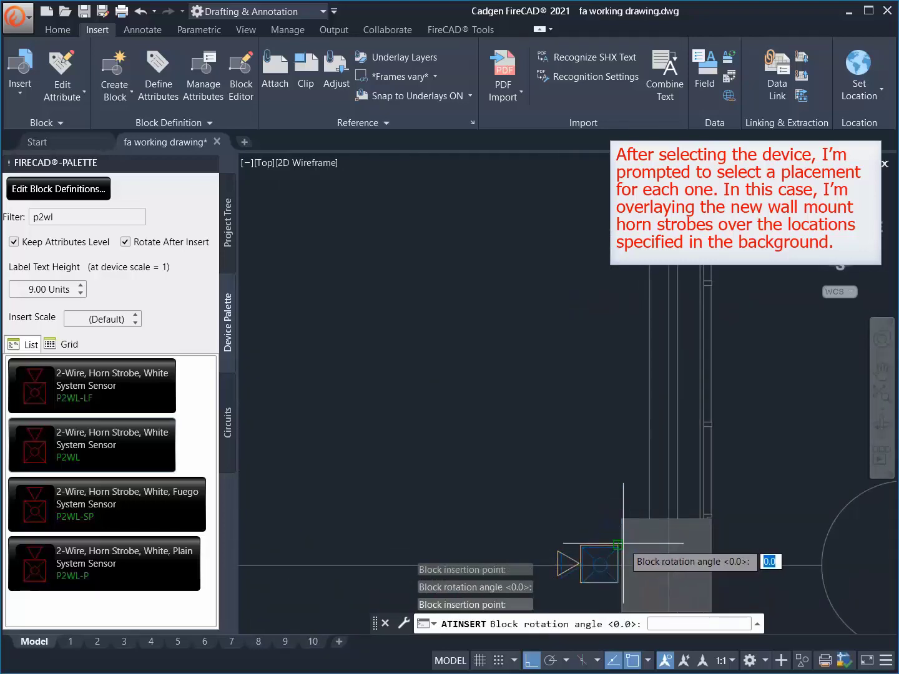
pyautogui.click(624, 543)
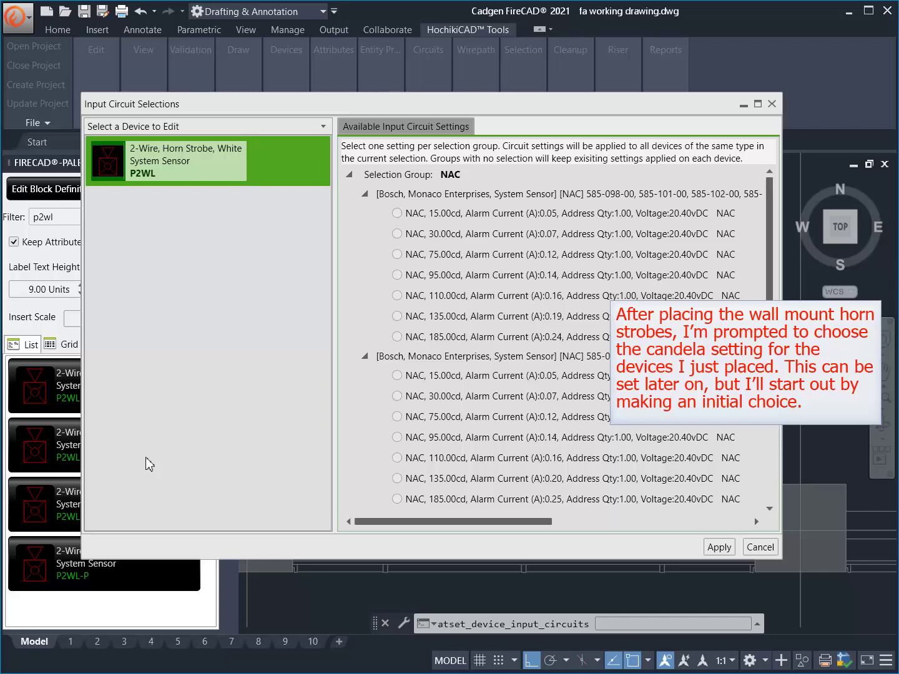
# Apply the 75.00cd NAC input circuit setting from the first group to the placed P2WL horn strobes
pyautogui.click(396, 255)
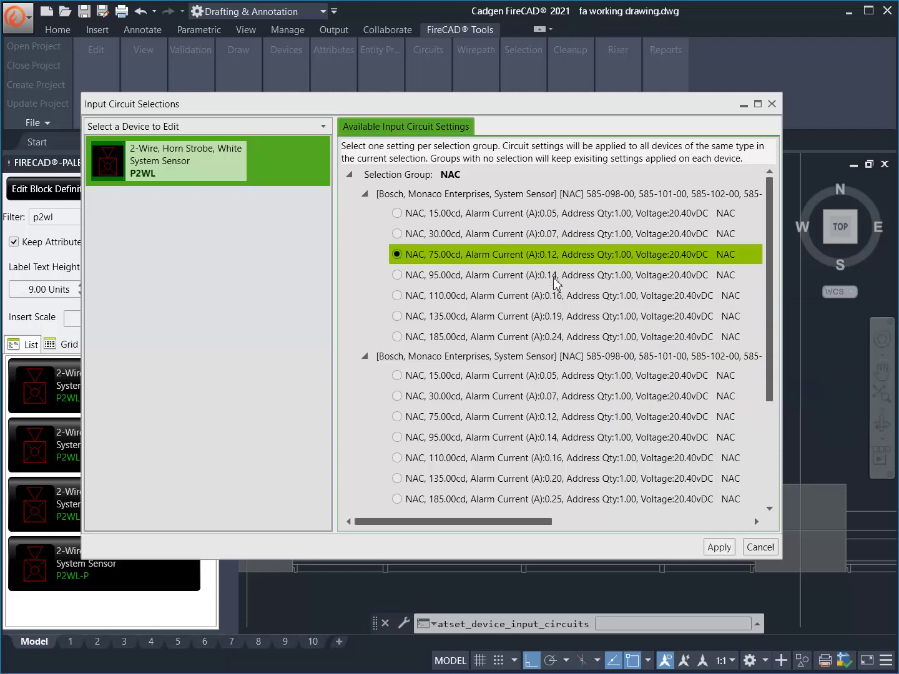
pyautogui.click(720, 547)
# Filter the devices by aln-v and place an ALN-V w/HSB-NSA-6 smoke sensor over the background symbol between grids 6 and 7, below grid B
pyautogui.click(101, 221)
pyautogui.write('aln-')
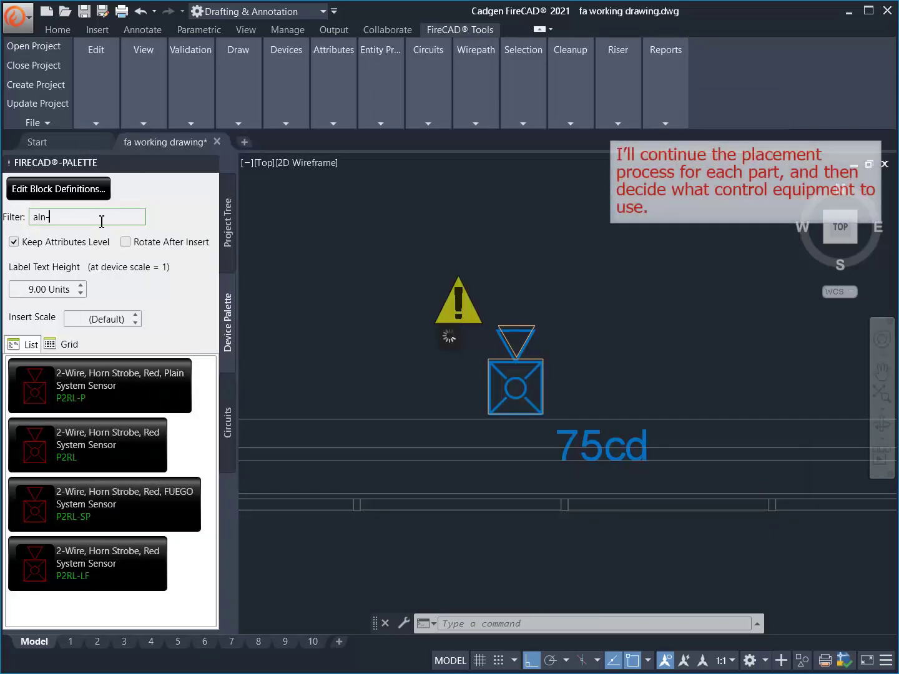
pyautogui.write('v')
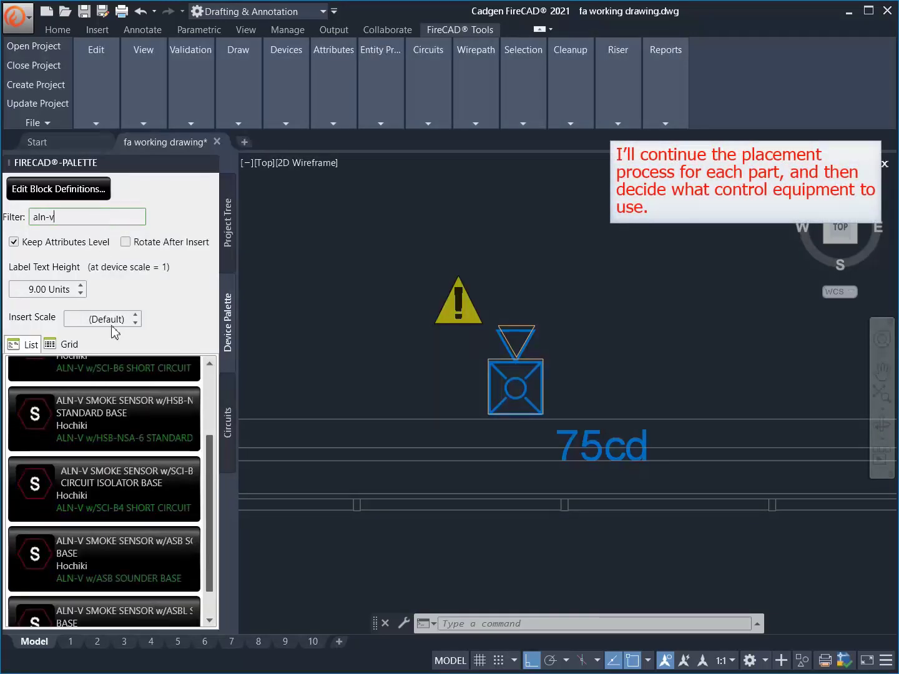
pyautogui.click(113, 419)
pyautogui.scroll(-5, 492, 346)
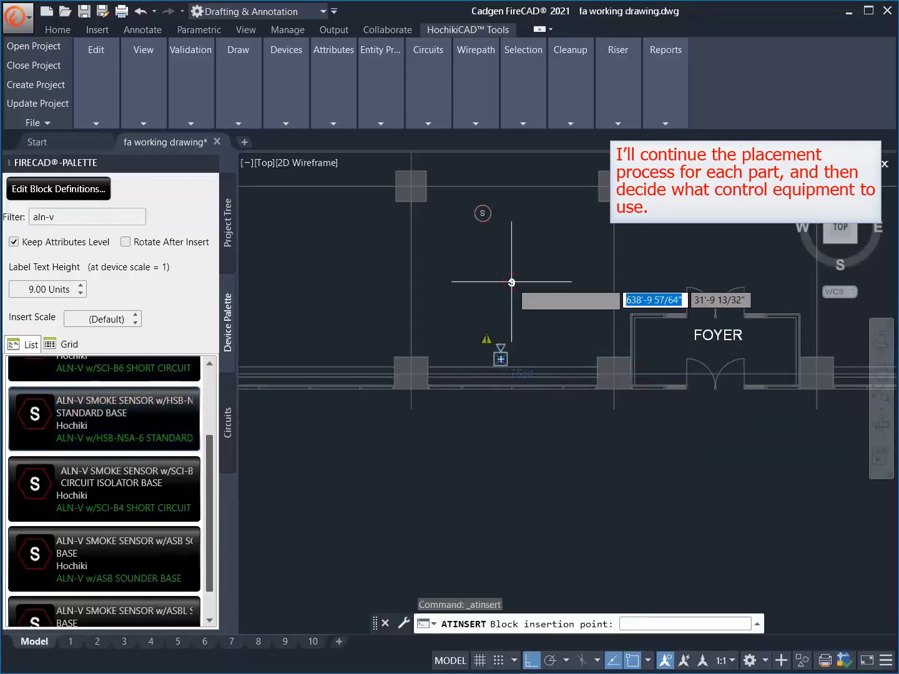
pyautogui.scroll(8, 446, 366)
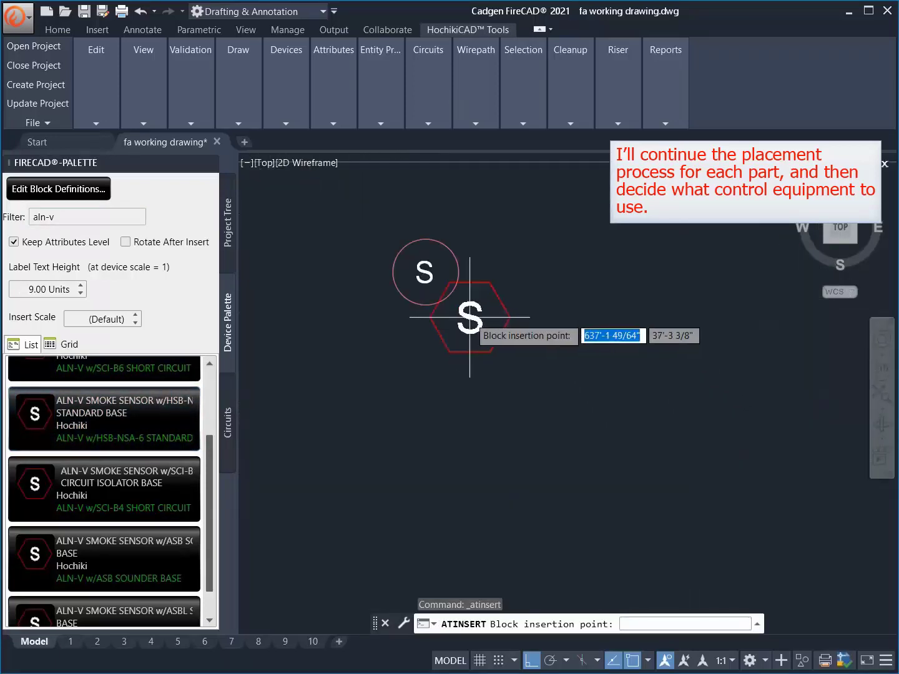
pyautogui.click(425, 272)
# Place another ALN-V smoke sensor over the background symbol above the foyer, just west of grid 8
pyautogui.scroll(-6, 333, 385)
pyautogui.scroll(4, 665, 369)
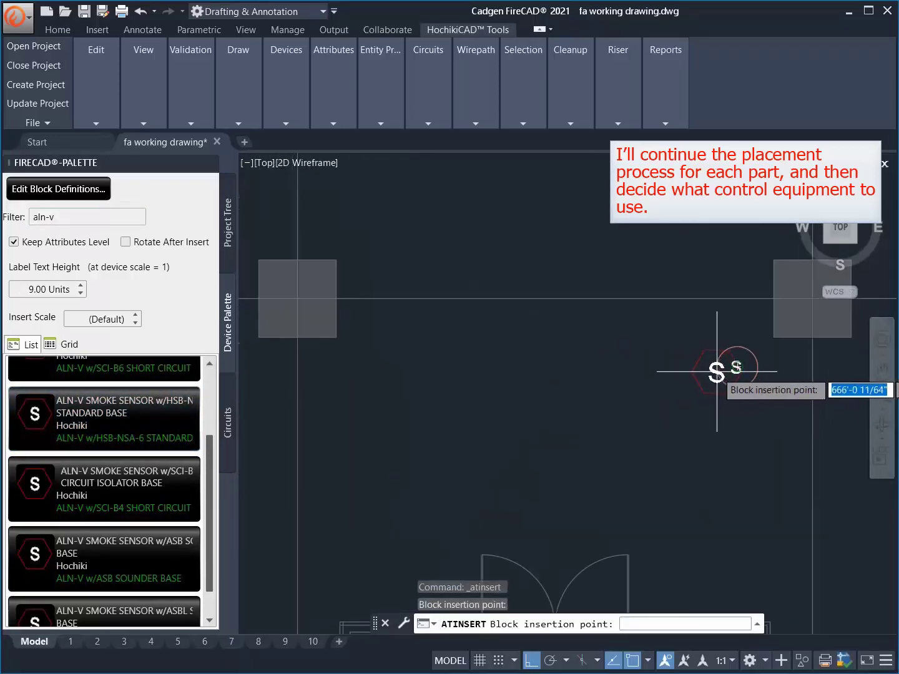
pyautogui.click(736, 368)
pyautogui.moveTo(609, 395); pyautogui.dragTo(109, 429, button='middle')
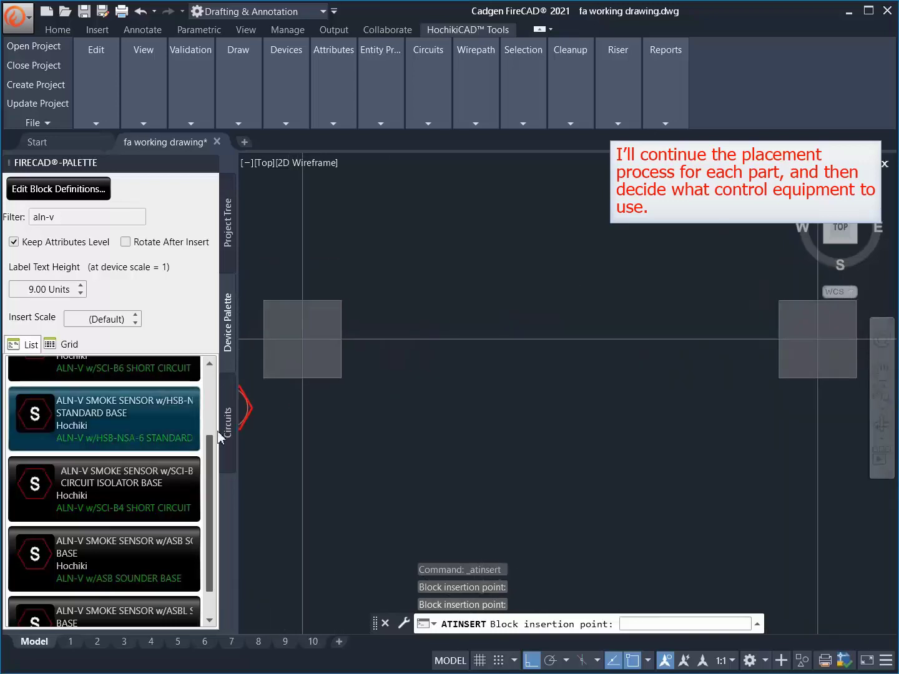
pyautogui.scroll(-3, 399, 423)
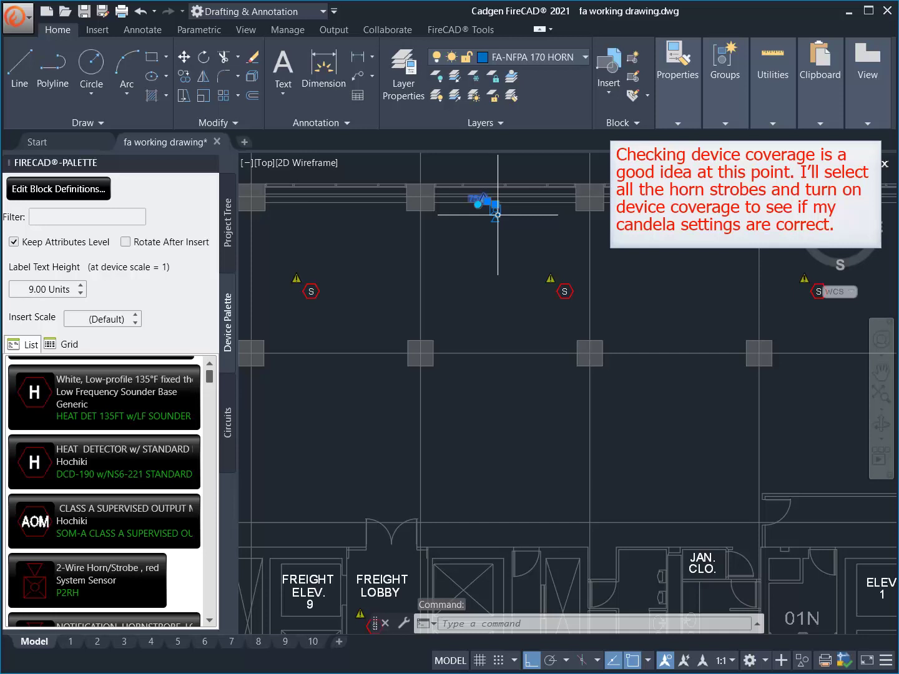
# Select all horn strobes similar to the selected one and show their coverage display to check the candela settings
pyautogui.rightClick(496, 215)
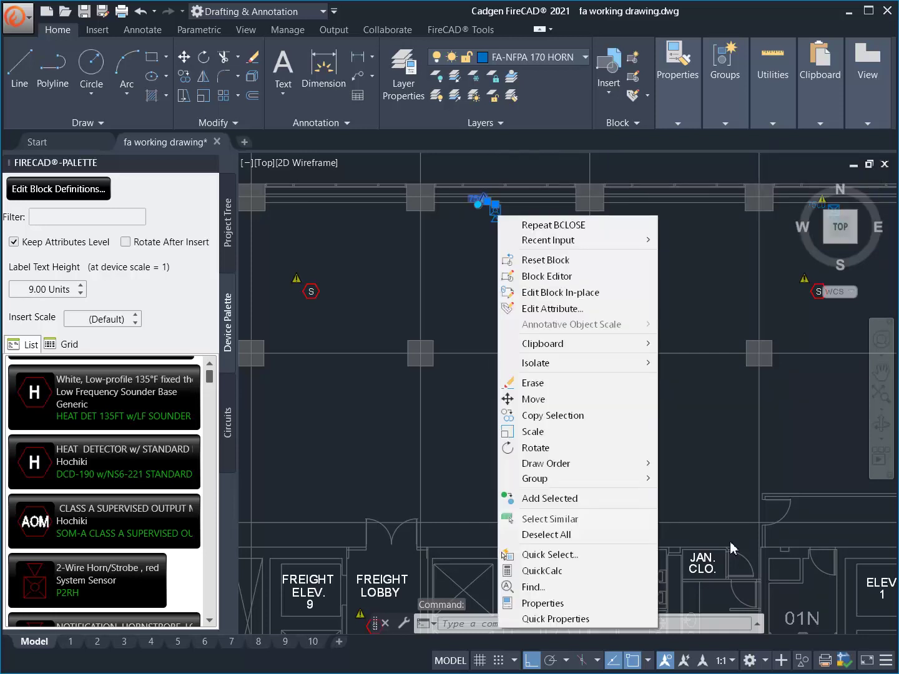
pyautogui.click(566, 519)
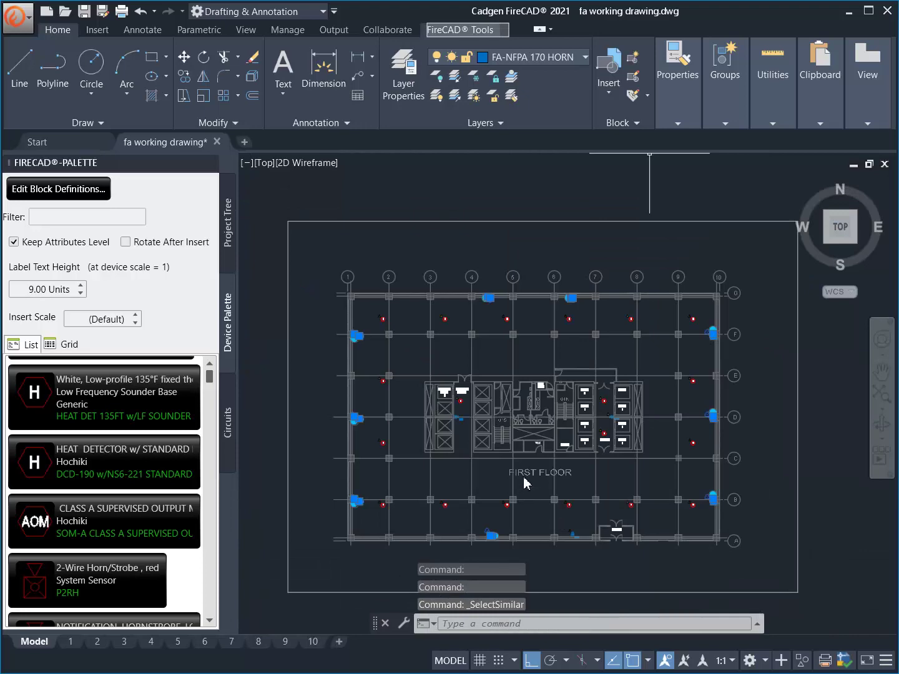
pyautogui.click(481, 30)
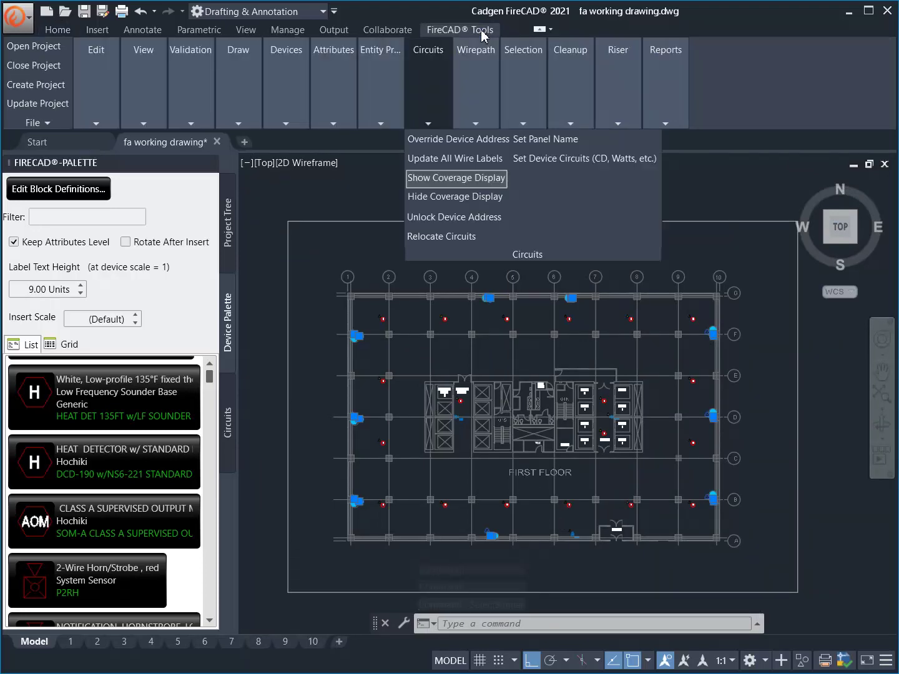
pyautogui.click(438, 175)
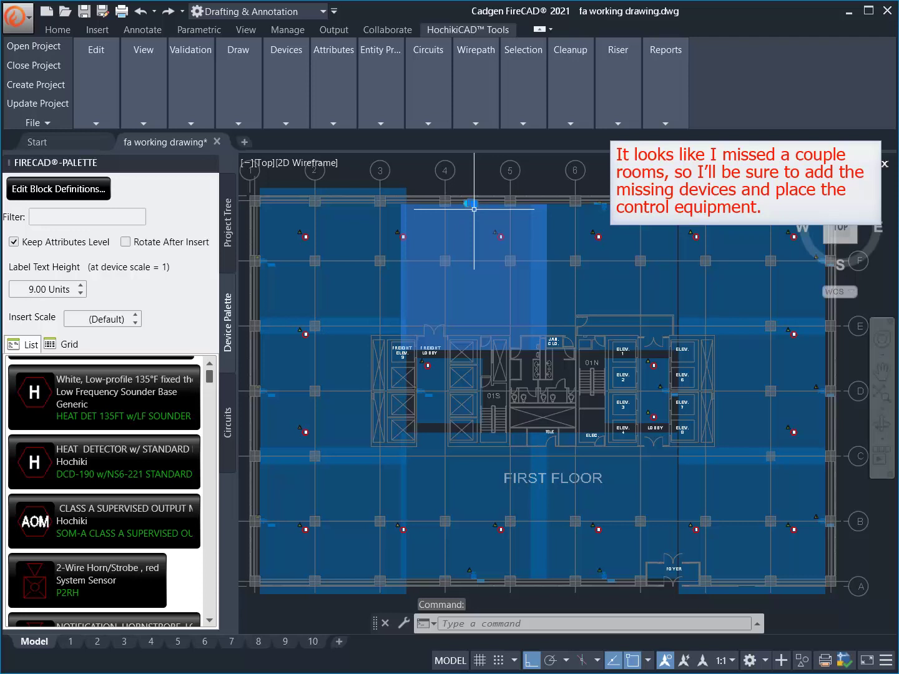
# Select all horn strobes similar to the upper-wall one and hide their coverage display
pyautogui.rightClick(474, 209)
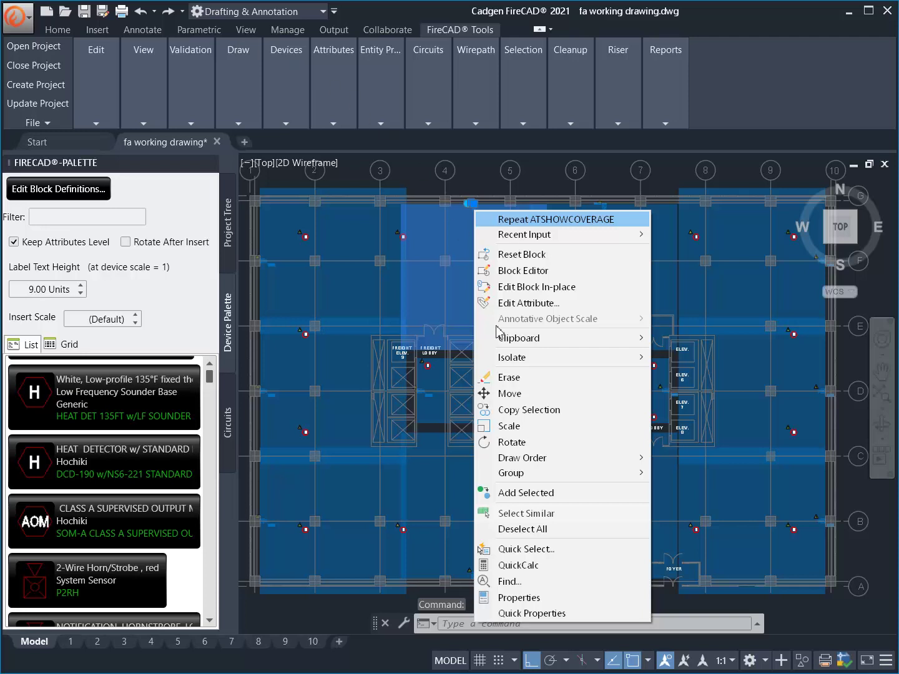
pyautogui.click(518, 514)
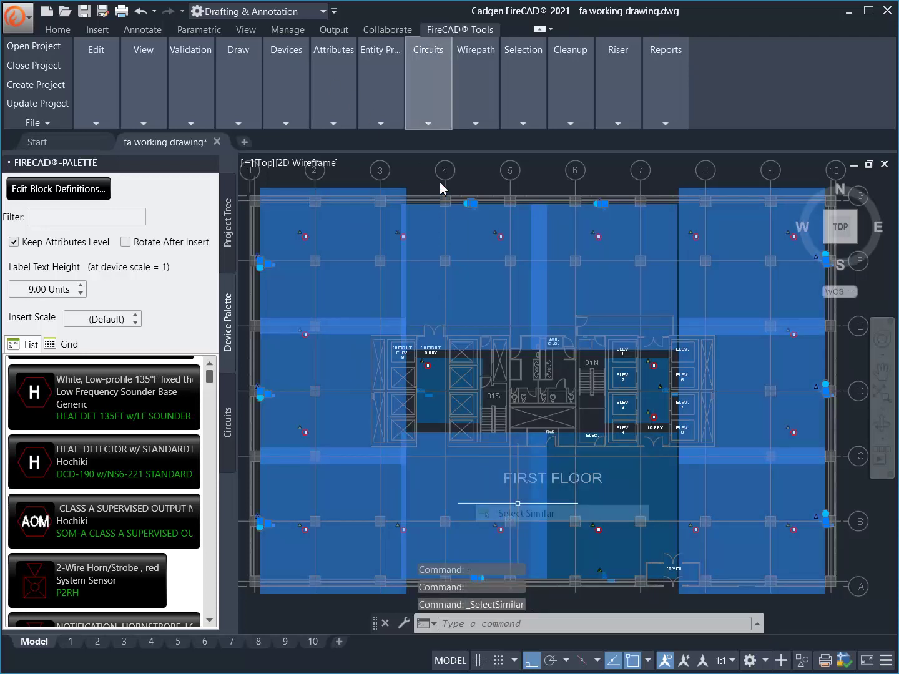
pyautogui.click(440, 102)
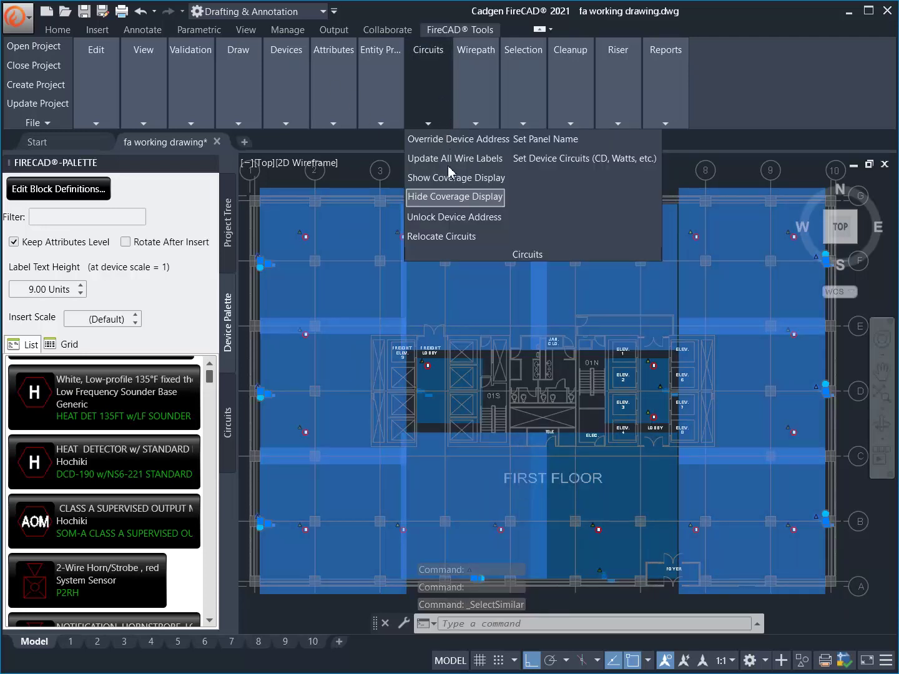
pyautogui.click(450, 198)
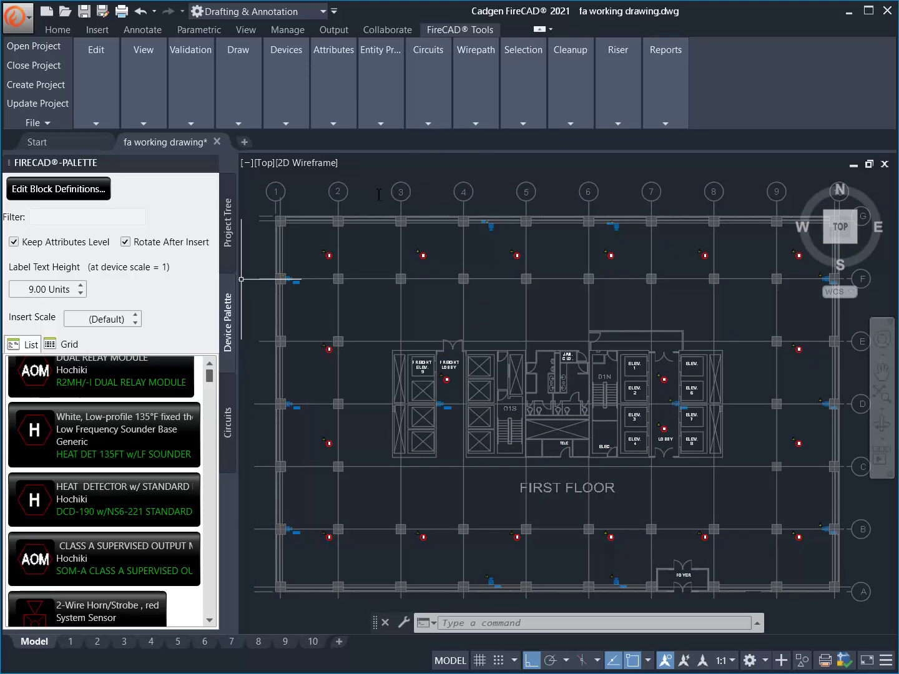
# Filter the devices by srl and place a red SRL strobe unrotated on the stall partition in the west restroom
pyautogui.click(79, 219)
pyautogui.write('srl')
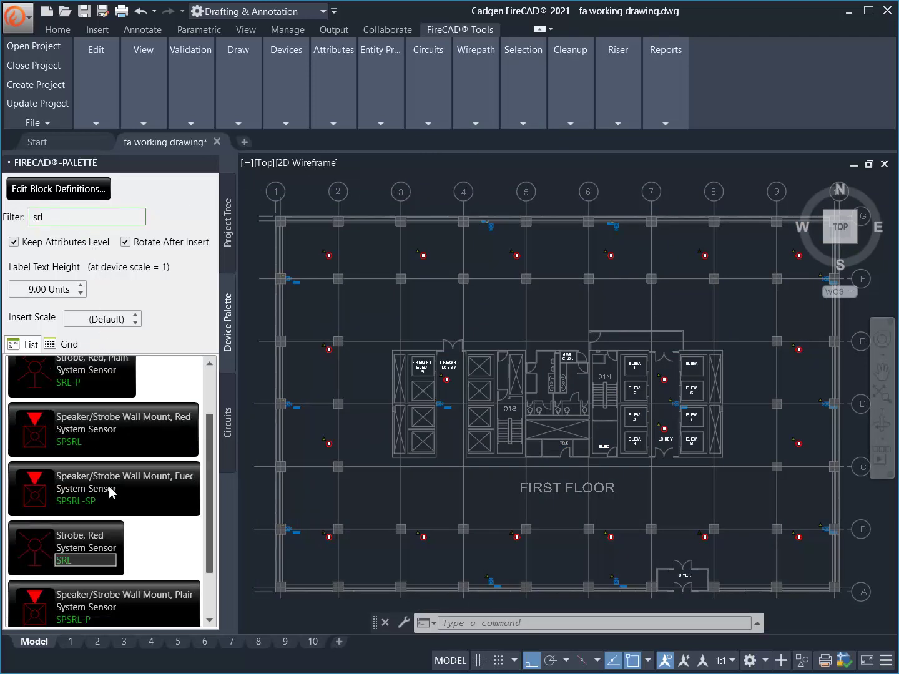
pyautogui.click(111, 560)
pyautogui.scroll(5, 359, 374)
pyautogui.scroll(3, 482, 367)
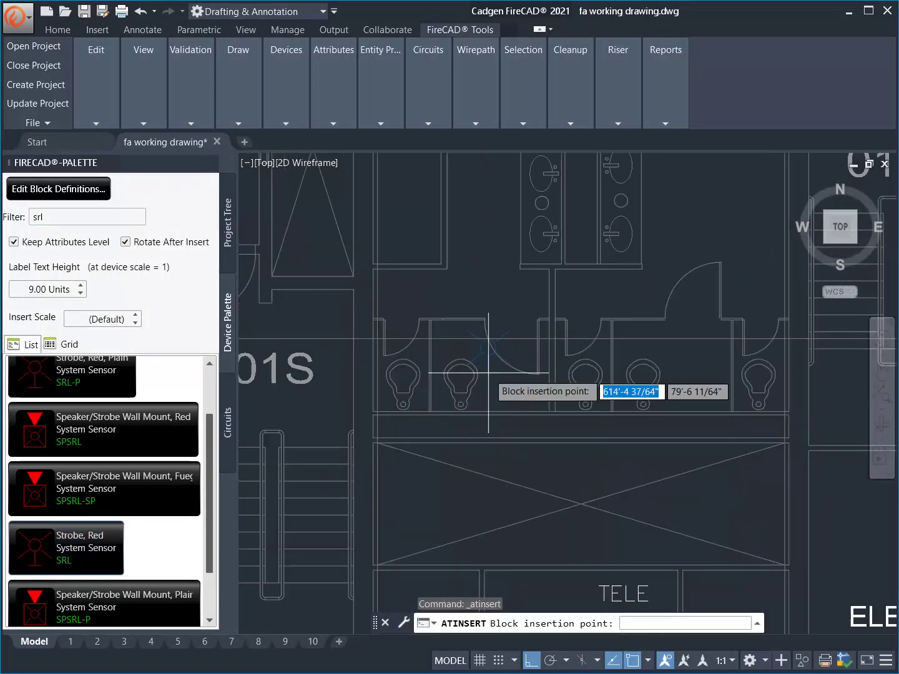
pyautogui.click(473, 317)
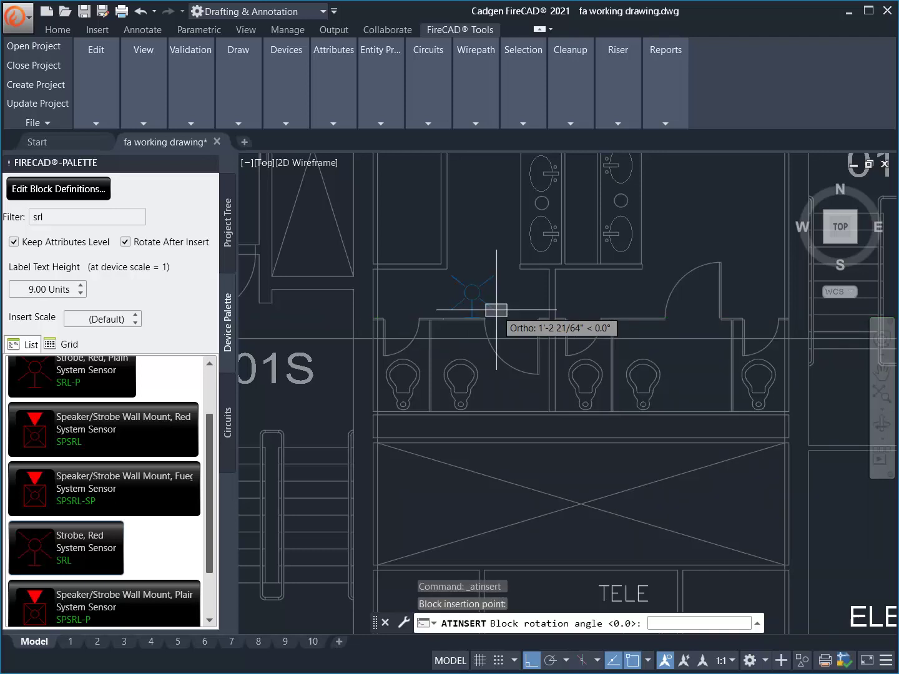
pyautogui.click(496, 309)
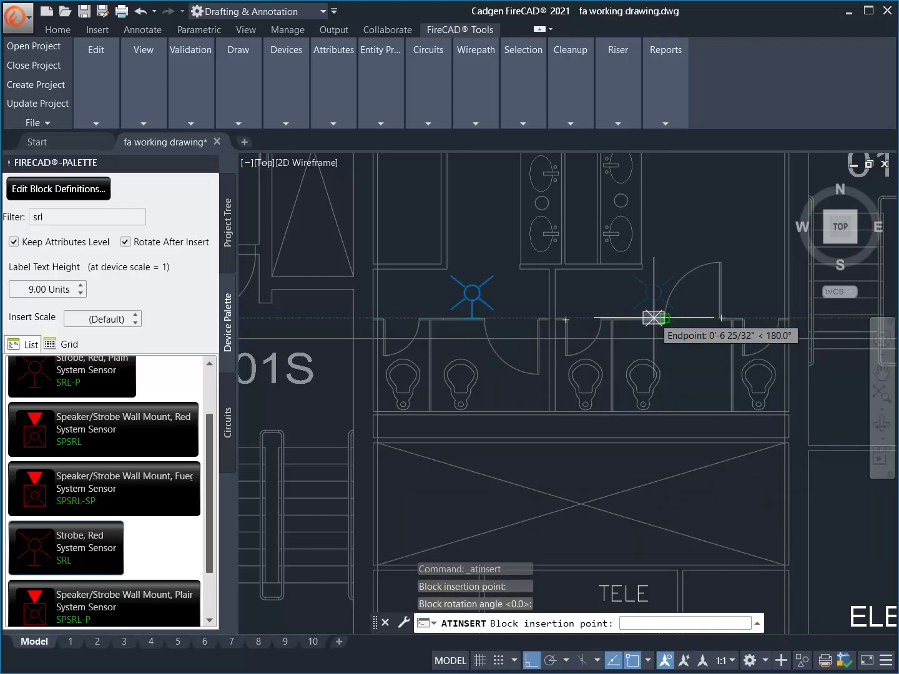
pyautogui.click(654, 318)
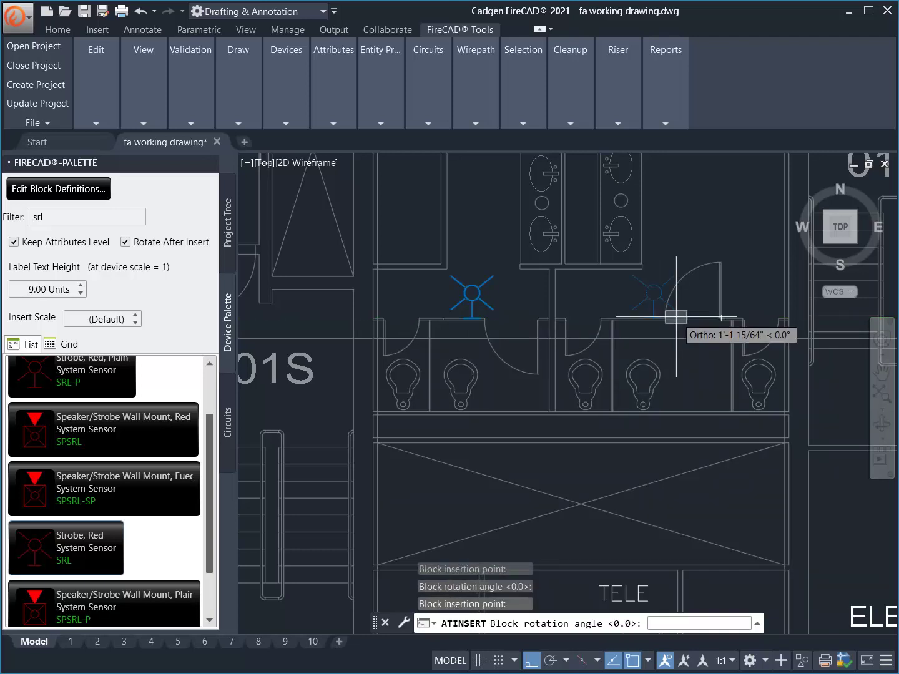
pyautogui.click(722, 317)
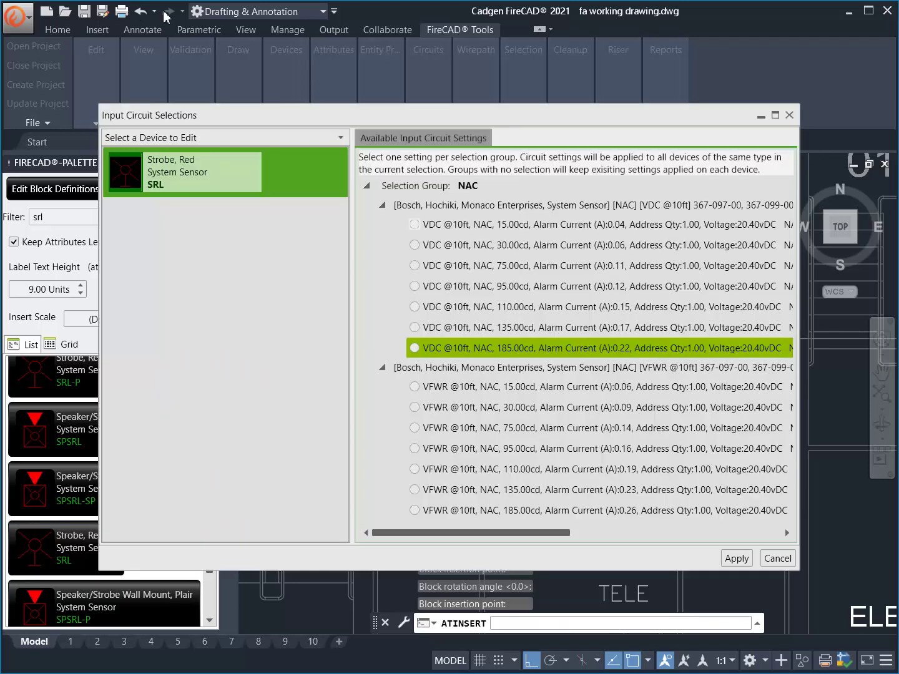
pyautogui.click(415, 224)
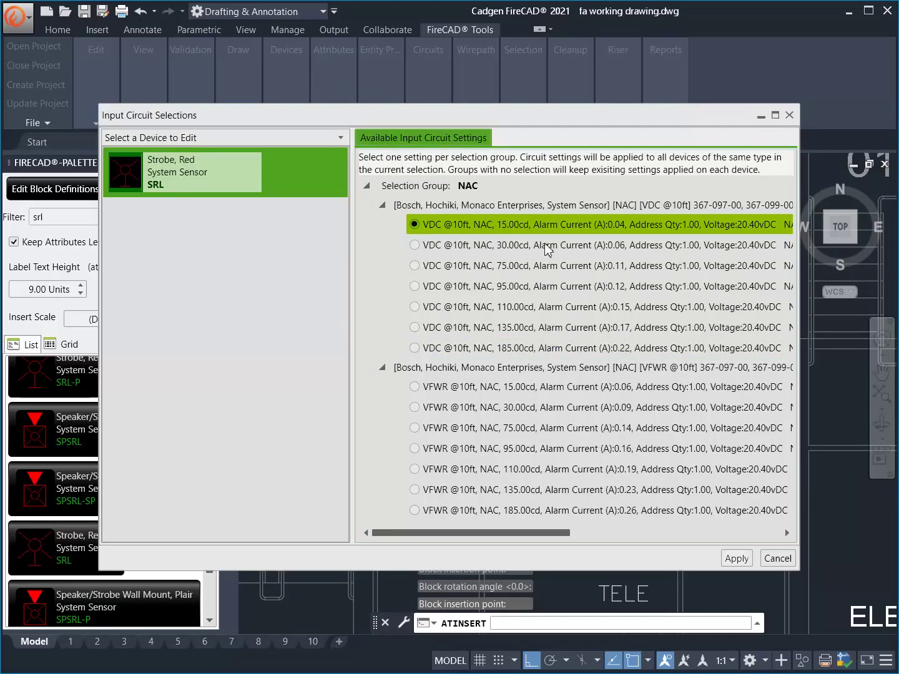
pyautogui.click(735, 559)
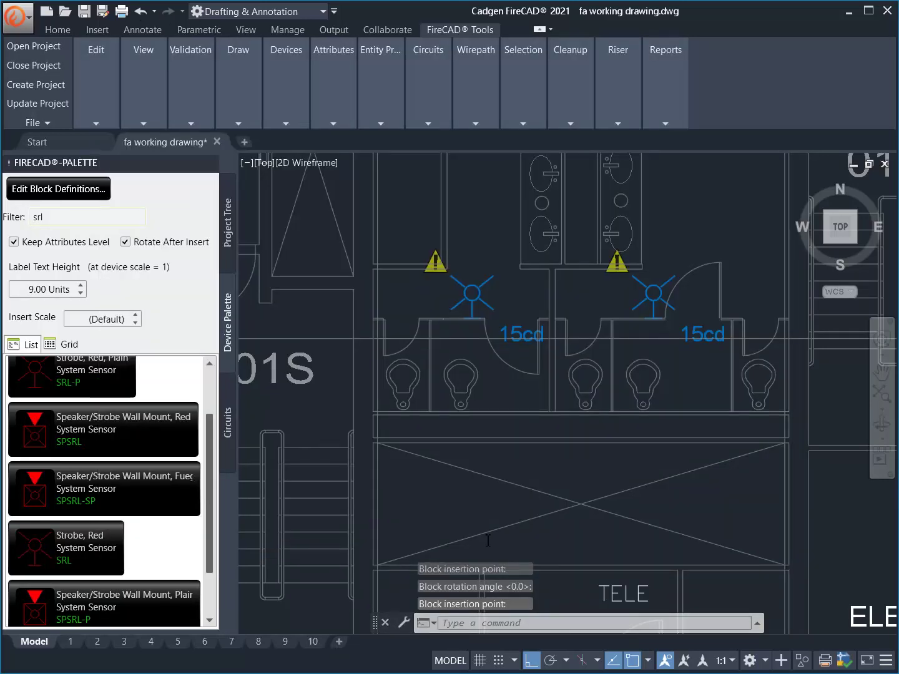
# Filter the devices by 1127, place the FNP-1127 FACP at the upper wall of the ELEC. room, and name the panel P1
pyautogui.doubleClick(91, 221)
pyautogui.write('1127')
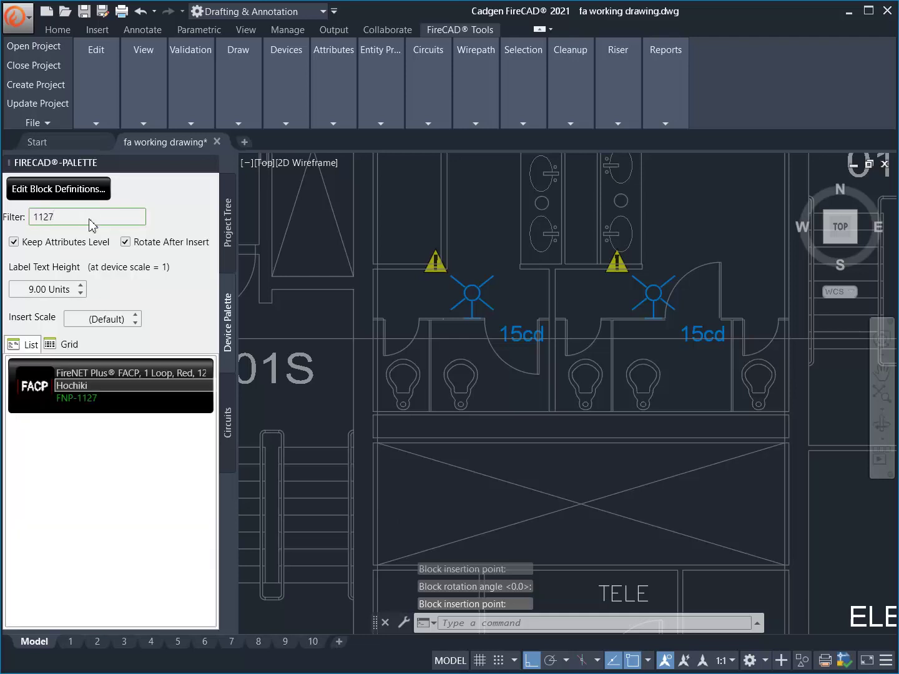
pyautogui.click(122, 395)
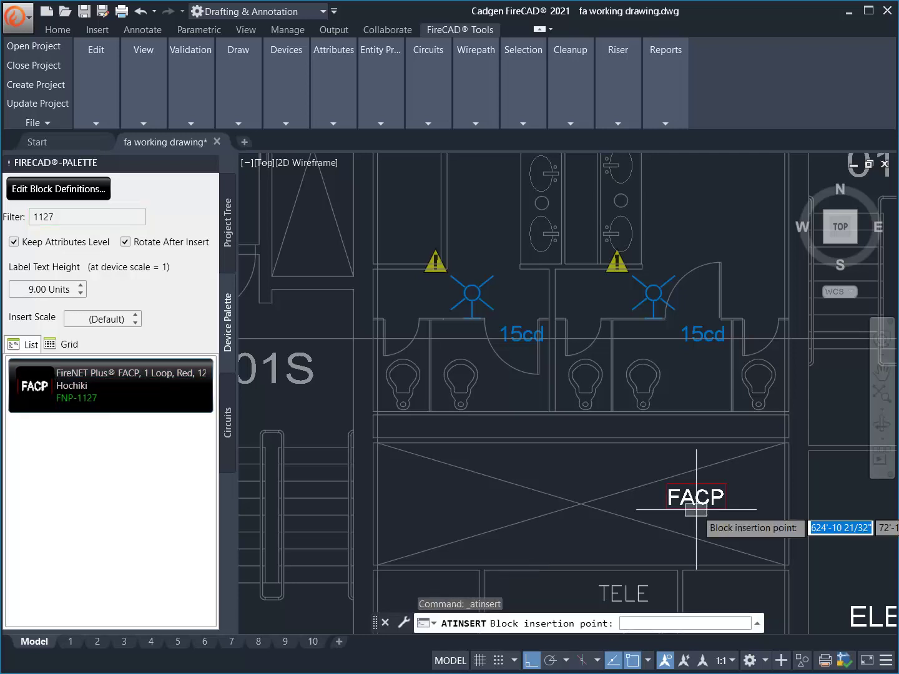
pyautogui.moveTo(696, 496); pyautogui.dragTo(320, 435, button='middle')
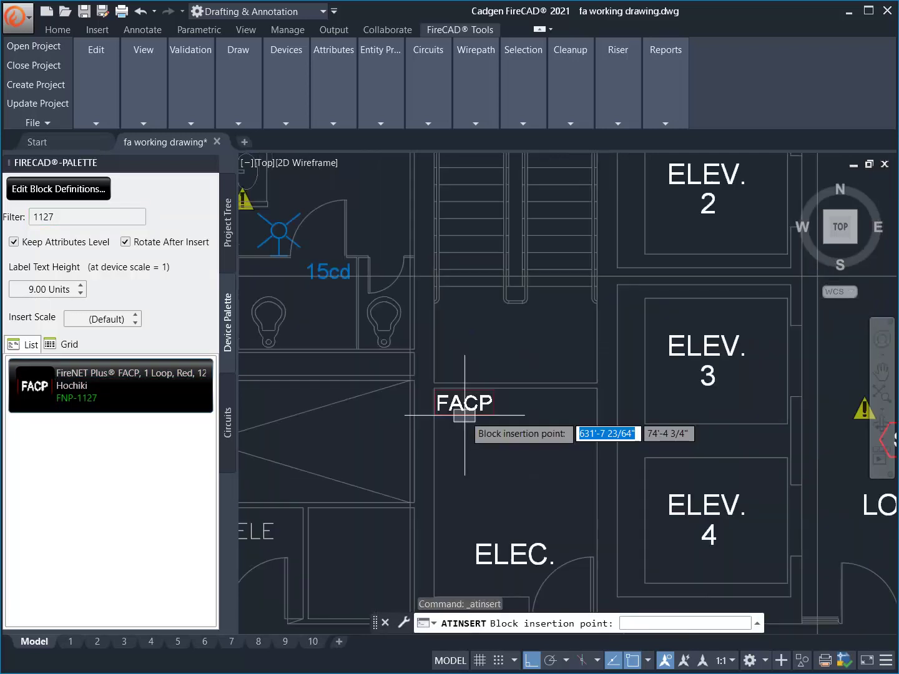
pyautogui.click(464, 415)
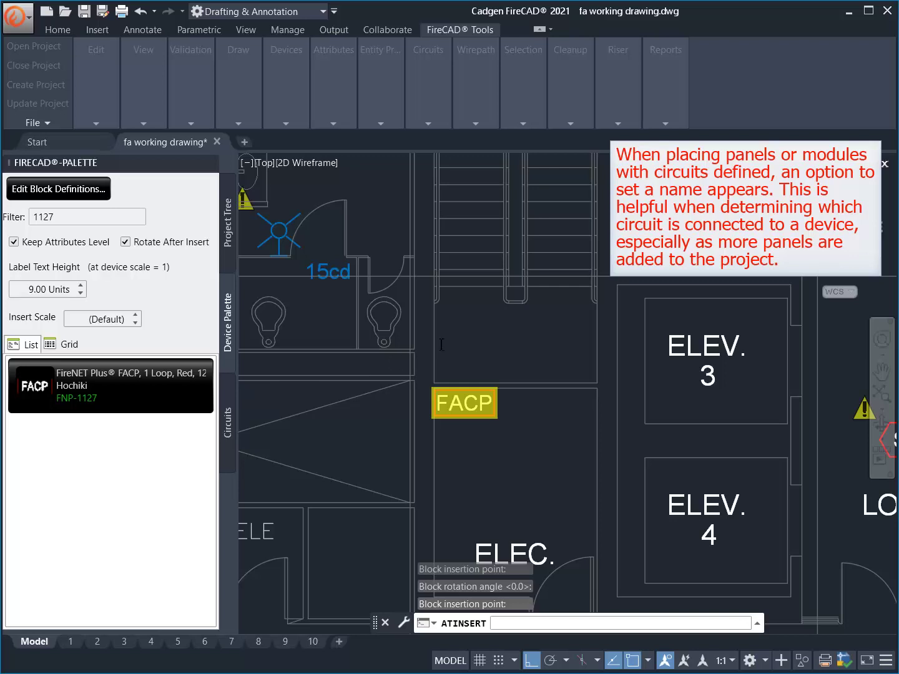
pyautogui.write('P1')
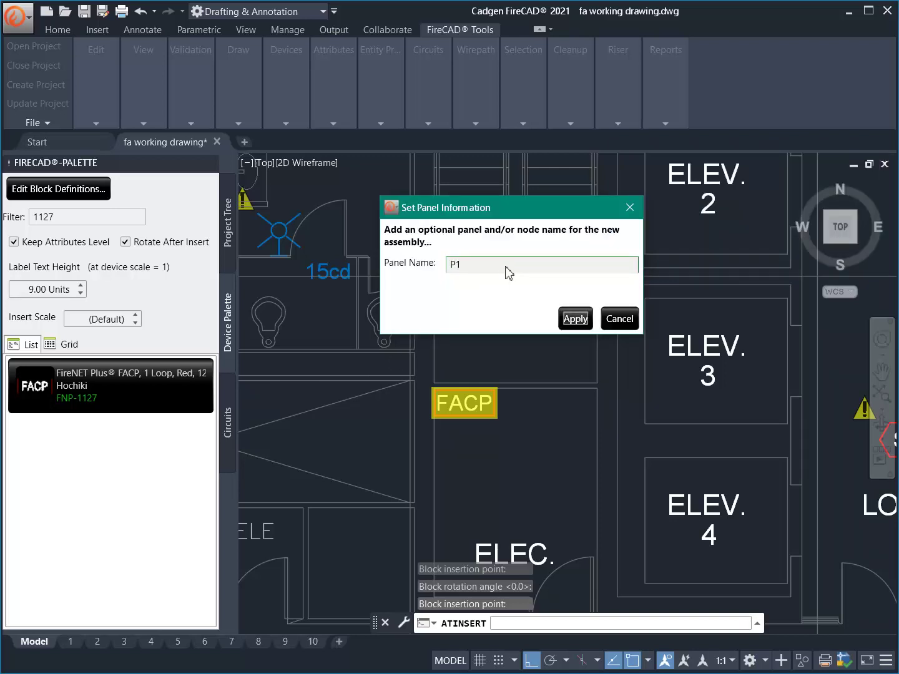
pyautogui.click(574, 318)
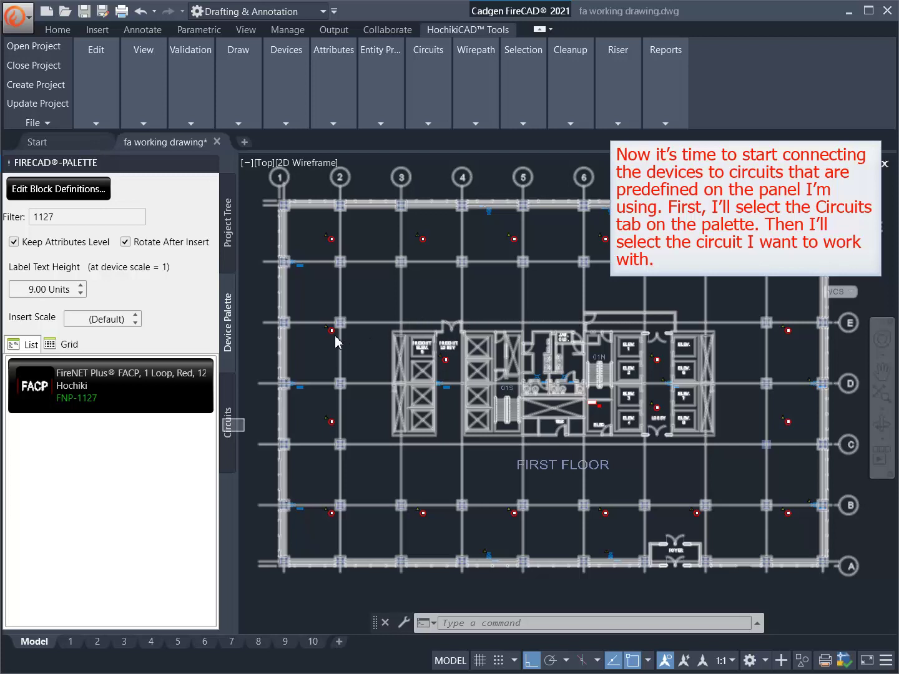
# Start connecting devices to circuit P1•L1, selecting the two smoke detectors in the elevator lobby from south to north
pyautogui.click(235, 427)
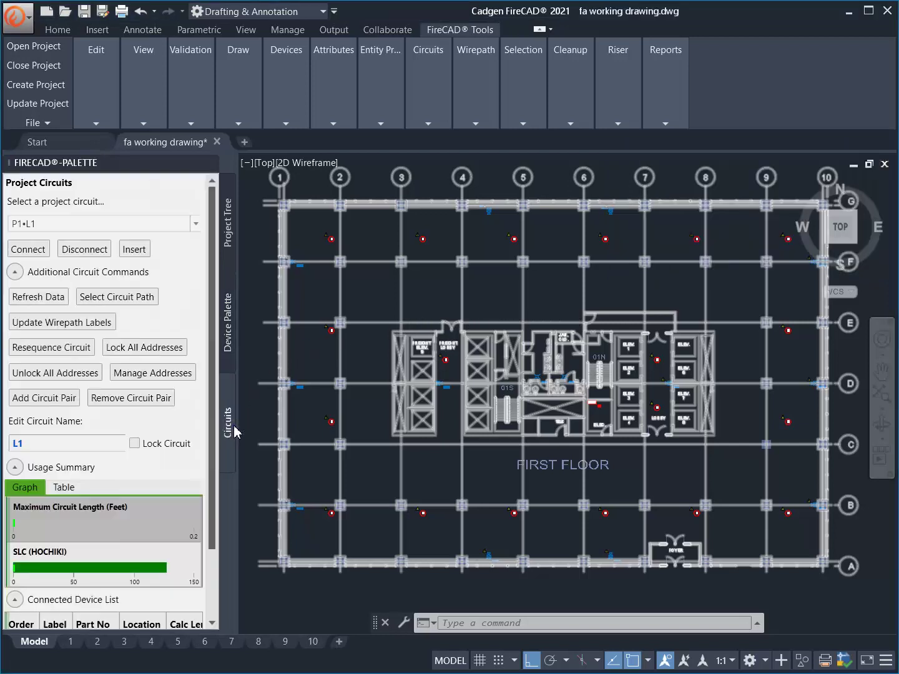
pyautogui.click(190, 225)
pyautogui.click(171, 259)
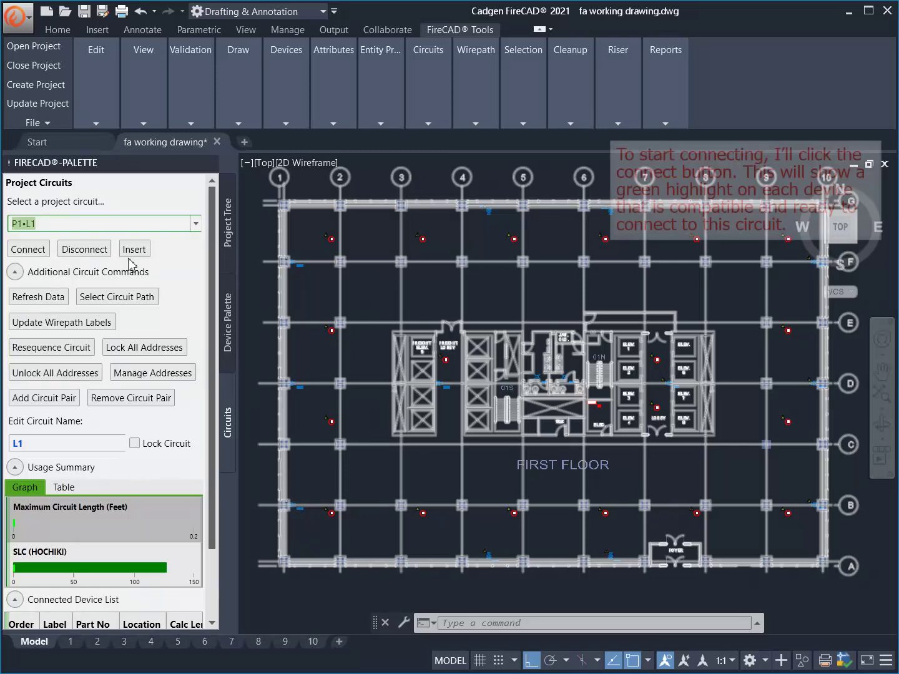
pyautogui.click(29, 250)
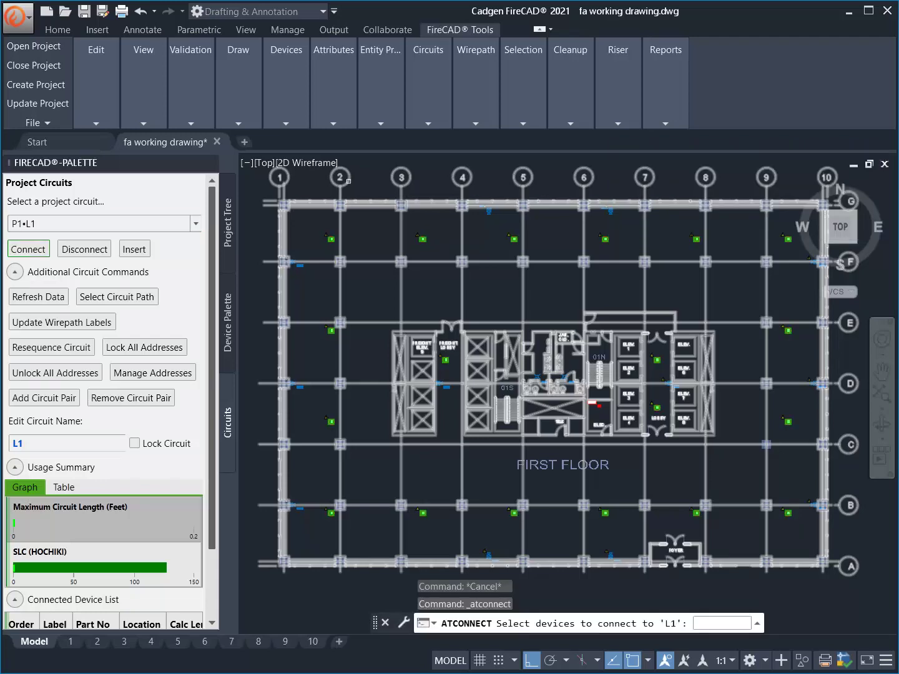
pyautogui.scroll(5, 608, 409)
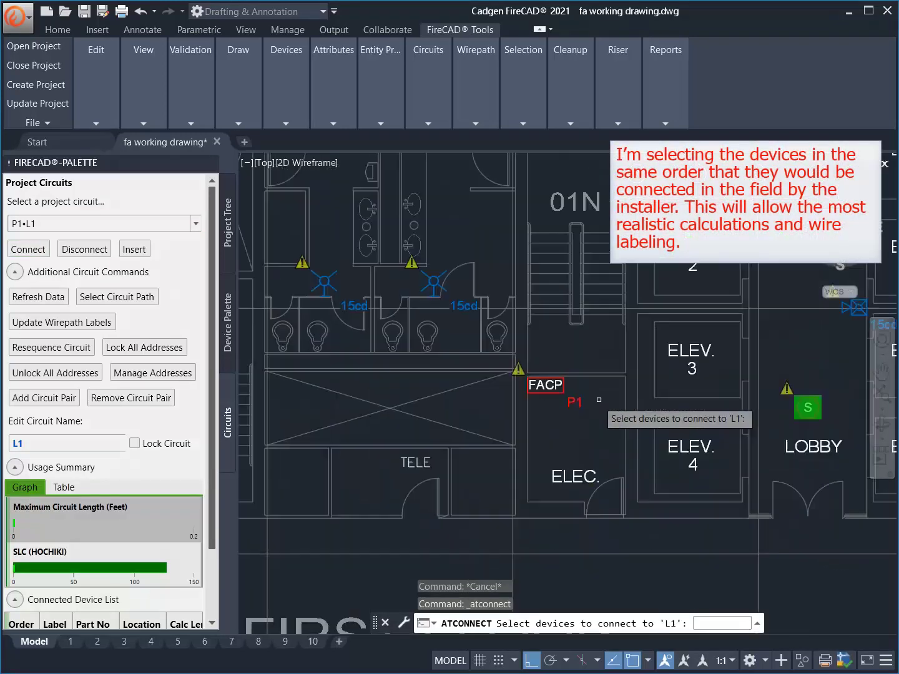
pyautogui.click(808, 408)
pyautogui.moveTo(774, 374); pyautogui.dragTo(618, 539, button='middle')
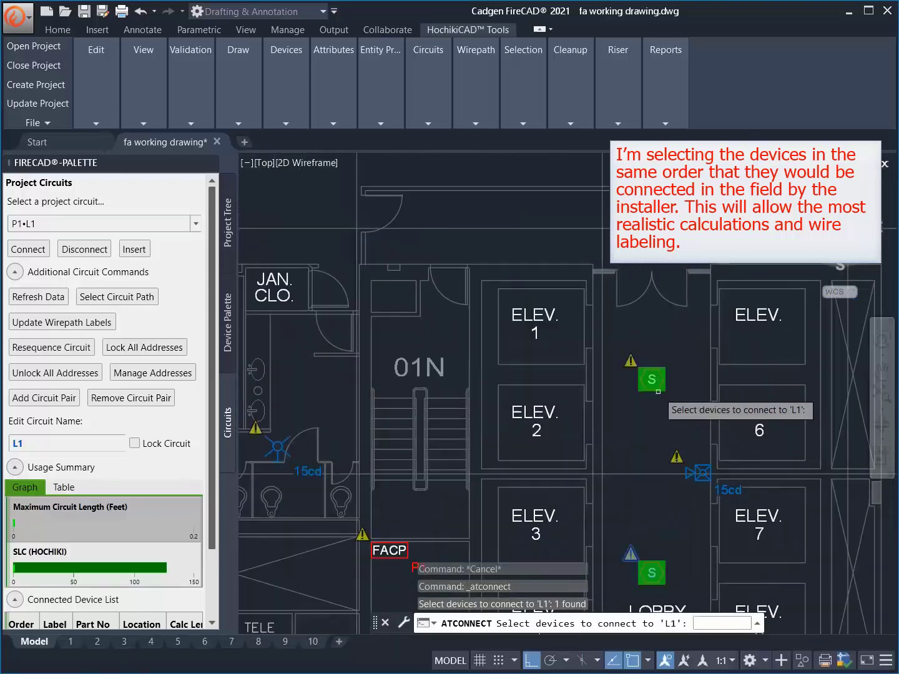
pyautogui.click(650, 379)
# Add the three upper-row smoke detectors east of grid line 6, from west to east, and the first east-side detector below them to circuit L1
pyautogui.moveTo(626, 243)
pyautogui.mouseDown(button='middle')
pyautogui.moveTo(644, 450)
pyautogui.moveTo(677, 536)
pyautogui.mouseUp(button='middle')
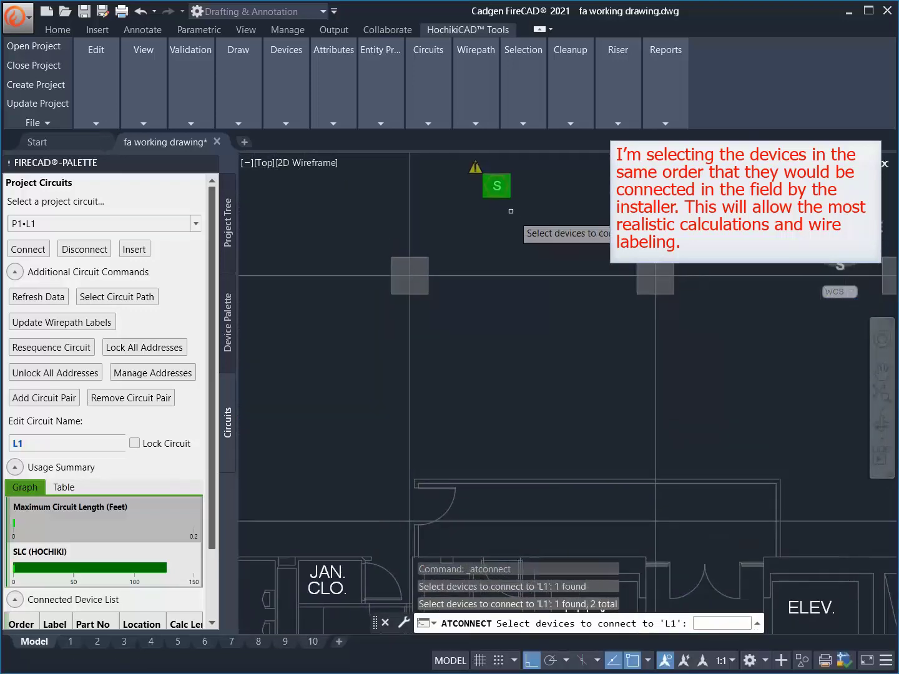
pyautogui.click(497, 185)
pyautogui.moveTo(786, 266)
pyautogui.mouseDown(button='middle')
pyautogui.moveTo(664, 302)
pyautogui.moveTo(447, 319)
pyautogui.mouseUp(button='middle')
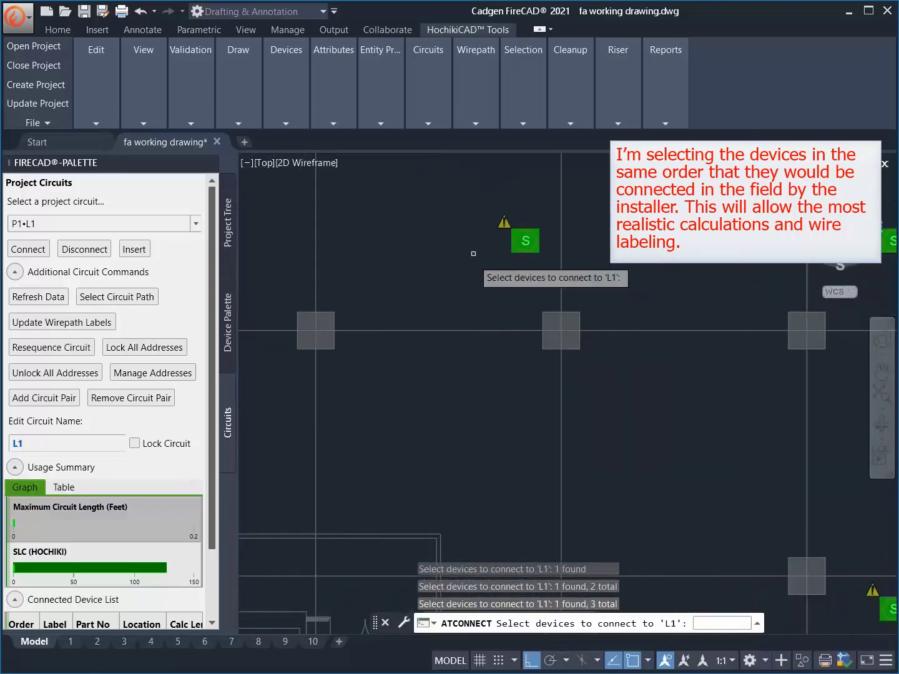
pyautogui.click(518, 239)
pyautogui.moveTo(793, 275); pyautogui.dragTo(405, 290, button='middle')
pyautogui.click(503, 256)
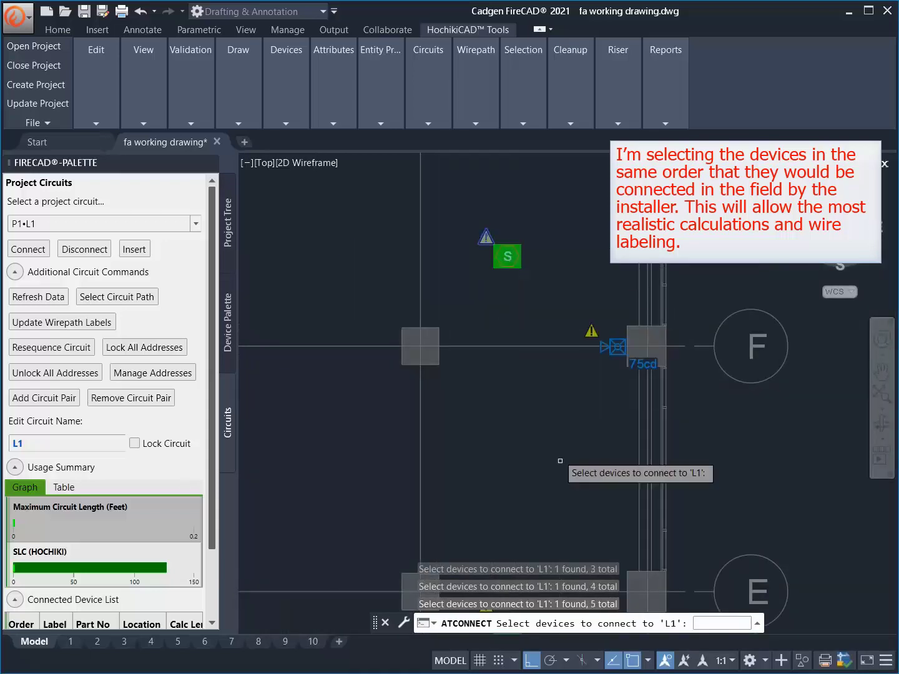
pyautogui.moveTo(564, 470); pyautogui.dragTo(559, 174, button='middle')
pyautogui.click(505, 325)
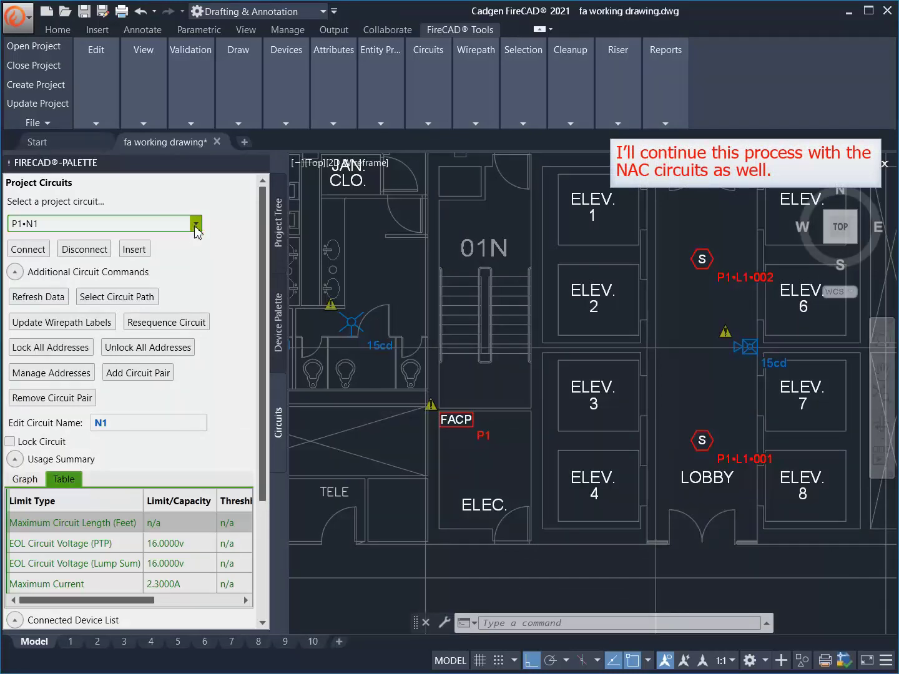
# Start connecting devices to circuit P1•N1, selecting the west restroom strobe, the east restroom strobe and the elevator lobby horn strobe
pyautogui.click(194, 225)
pyautogui.click(136, 239)
pyautogui.click(35, 250)
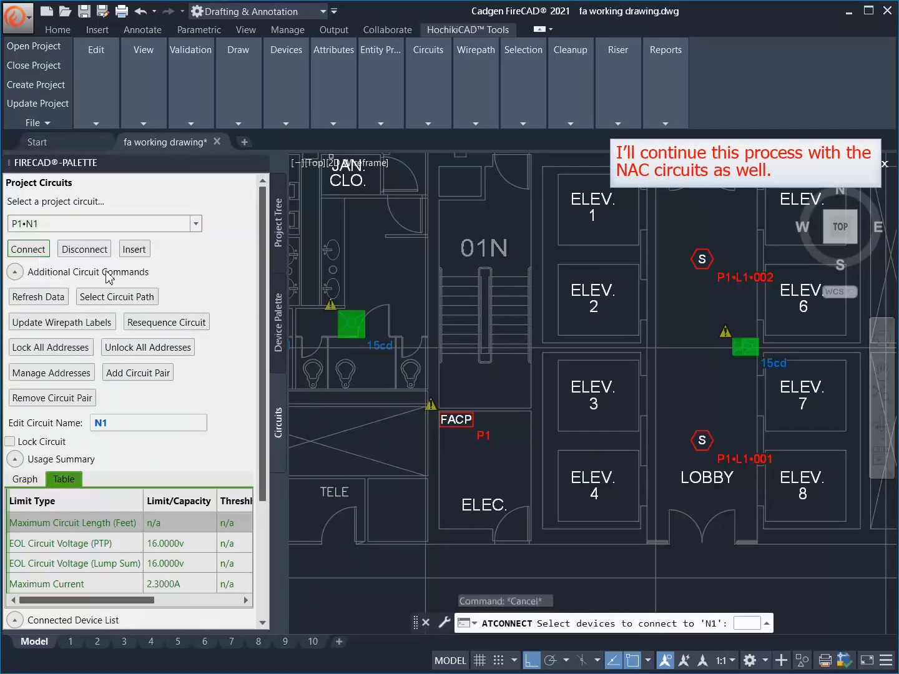
pyautogui.moveTo(357, 316); pyautogui.dragTo(489, 313, button='middle')
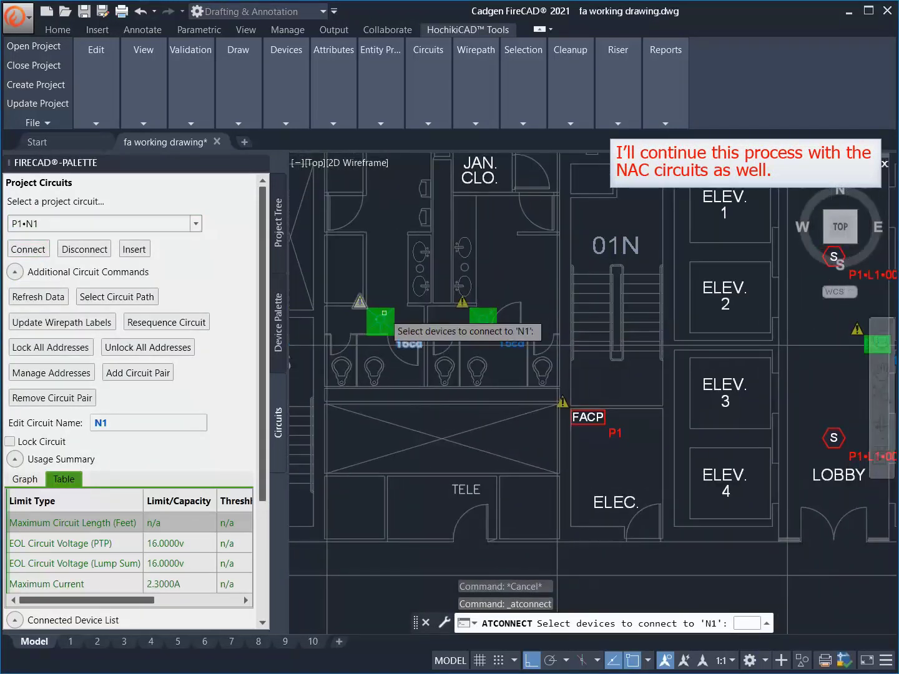
pyautogui.click(380, 321)
pyautogui.click(483, 321)
pyautogui.moveTo(819, 341); pyautogui.dragTo(609, 390, button='middle')
pyautogui.click(663, 392)
# Add the upper-wall horn strobe near grid line 6 and the east-wall horn strobes at grid lines F and D to circuit N1
pyautogui.scroll(-5, 638, 396)
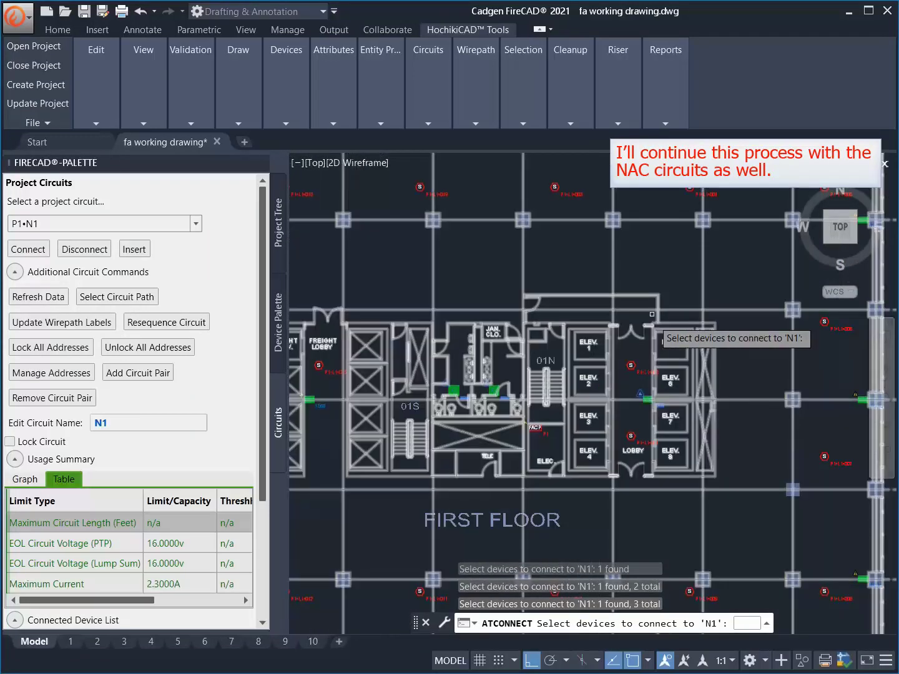
pyautogui.scroll(3, 653, 325)
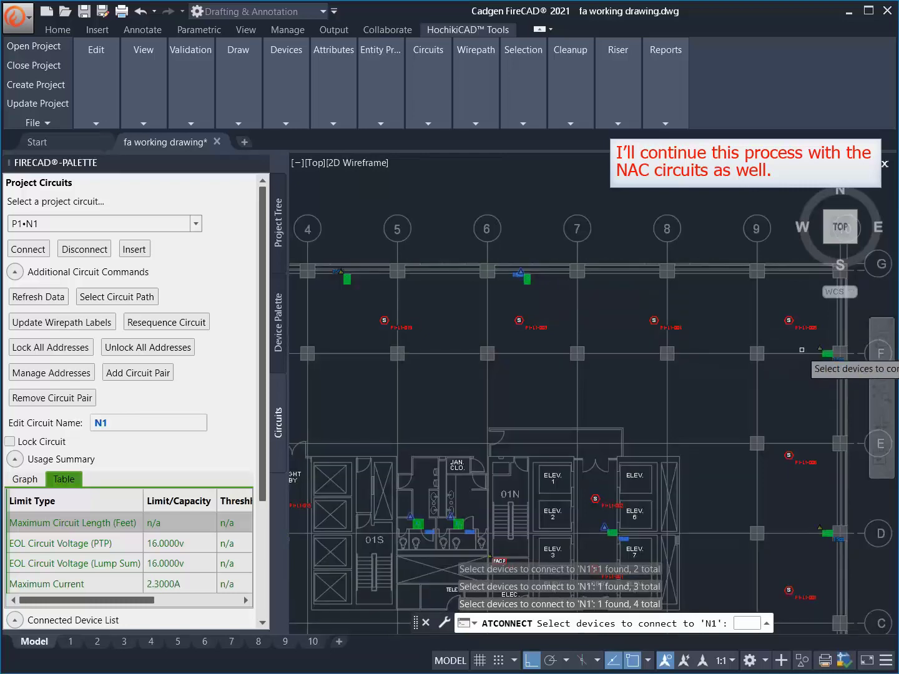
pyautogui.click(821, 348)
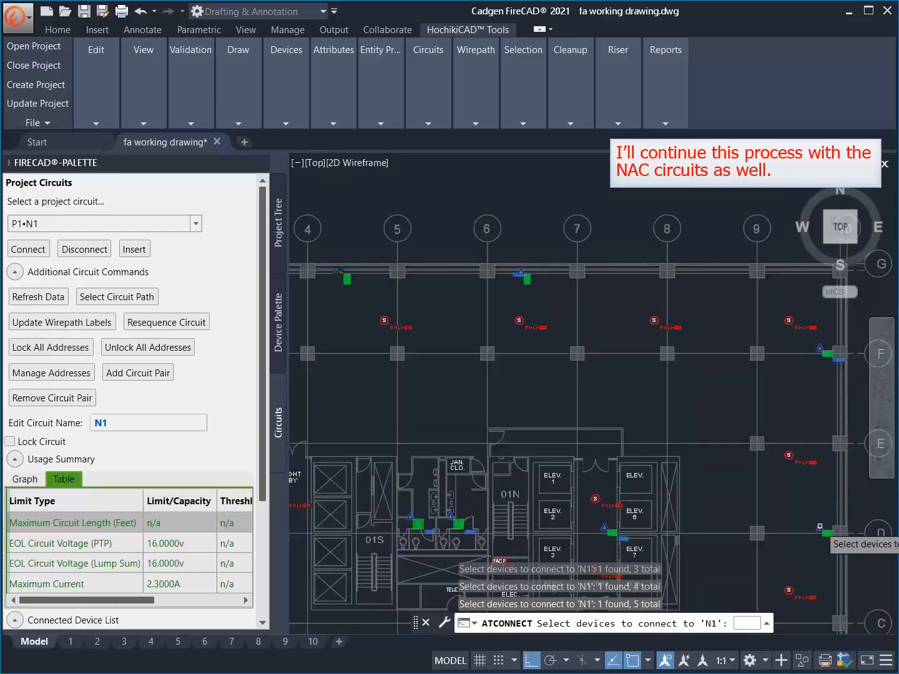
pyautogui.click(820, 528)
pyautogui.scroll(4, 462, 542)
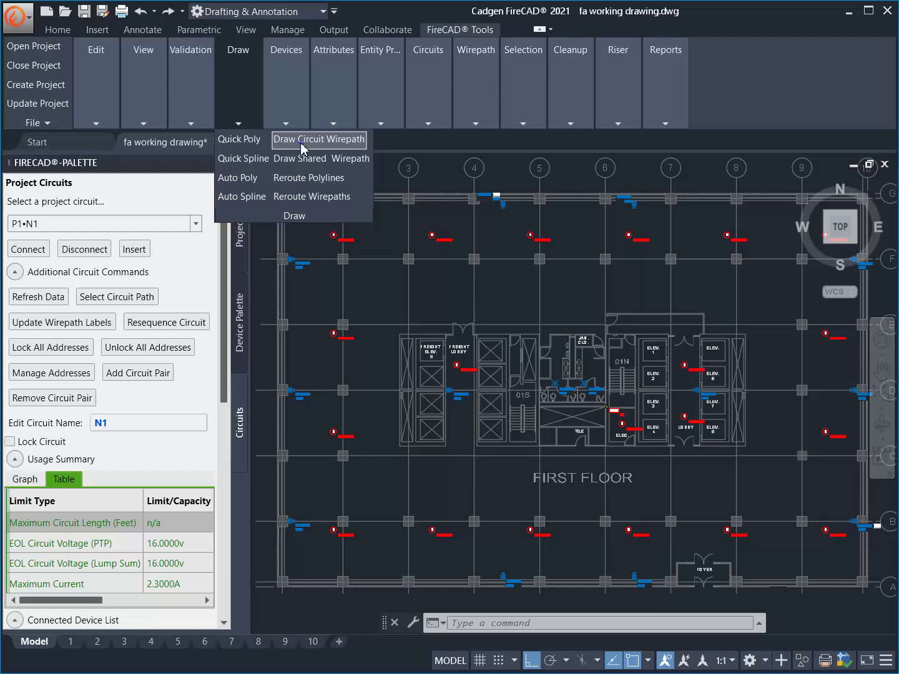
# Draw the circuit wirepaths automatically for all circuits, replacing any existing wirepaths on the drawing
pyautogui.click(303, 140)
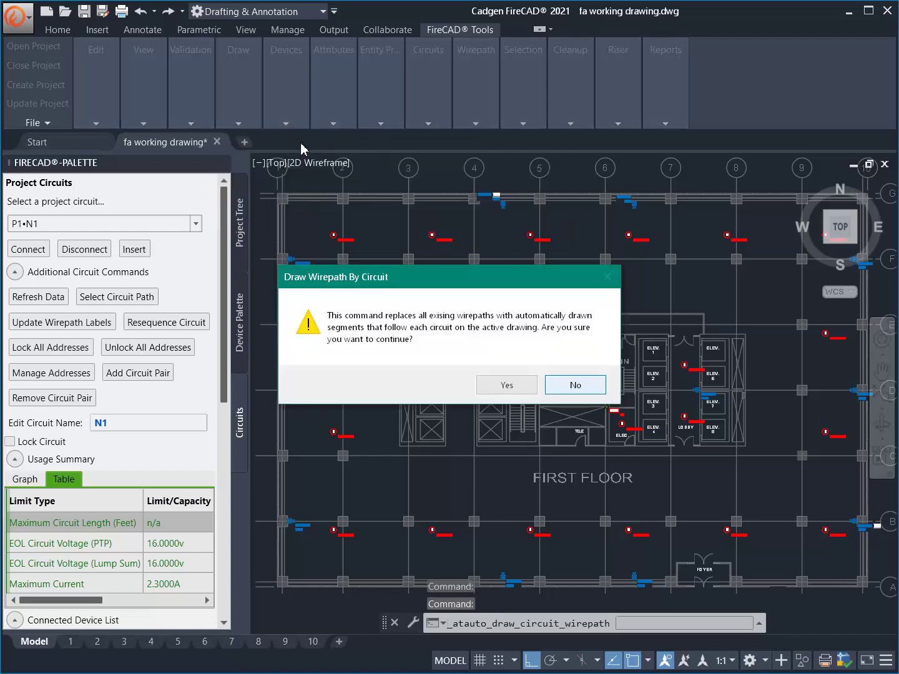
pyautogui.click(507, 385)
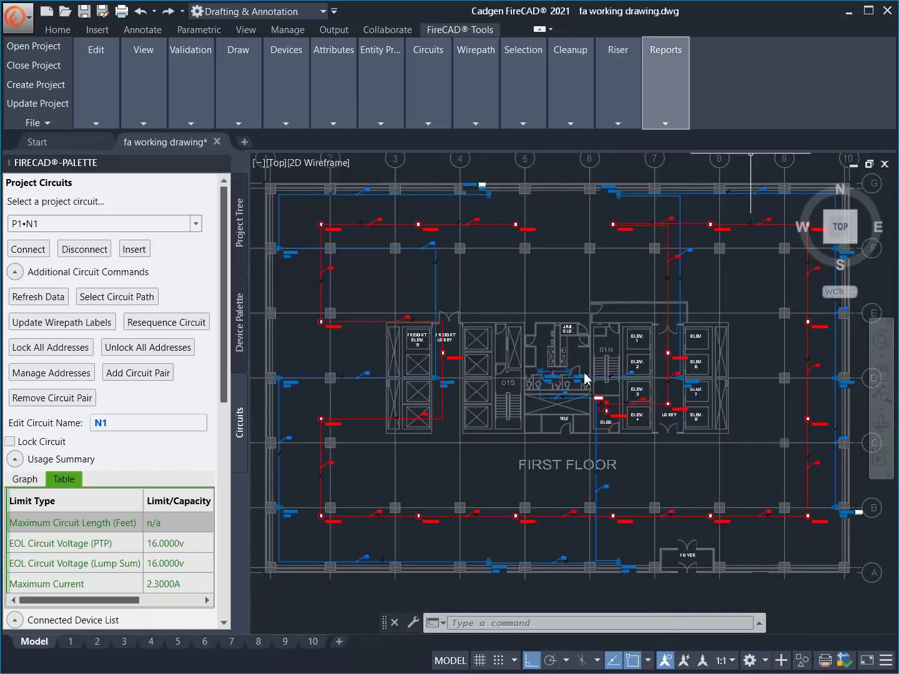
# Create a device legend report using all devices
pyautogui.click(680, 98)
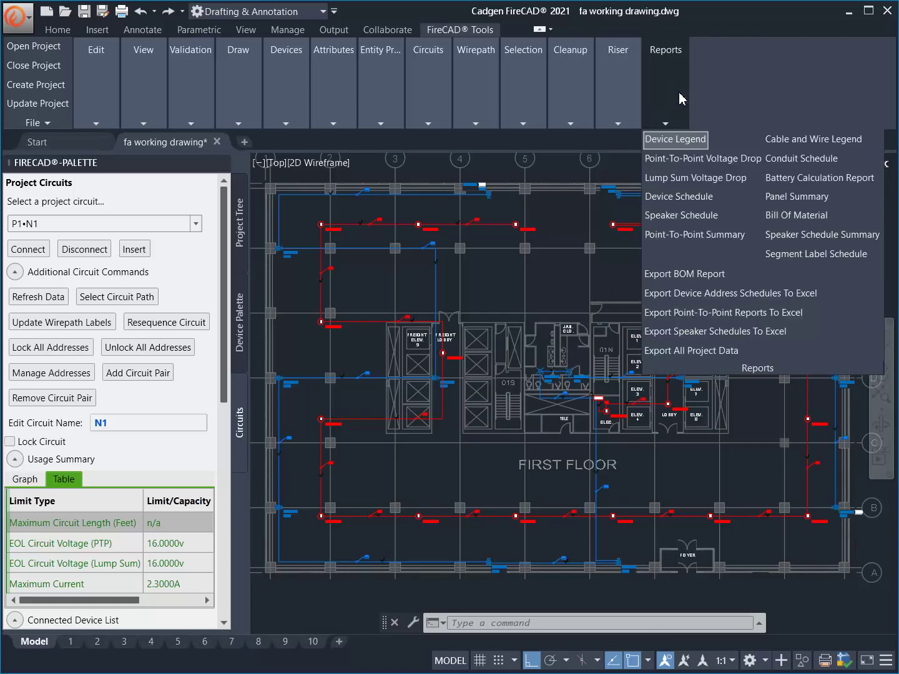
pyautogui.click(692, 143)
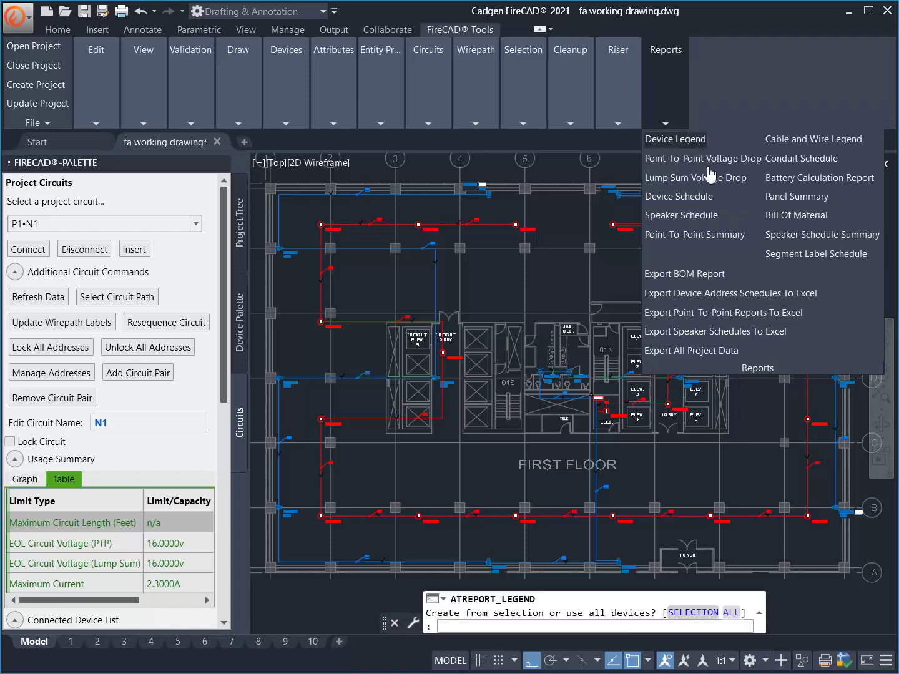
pyautogui.click(731, 614)
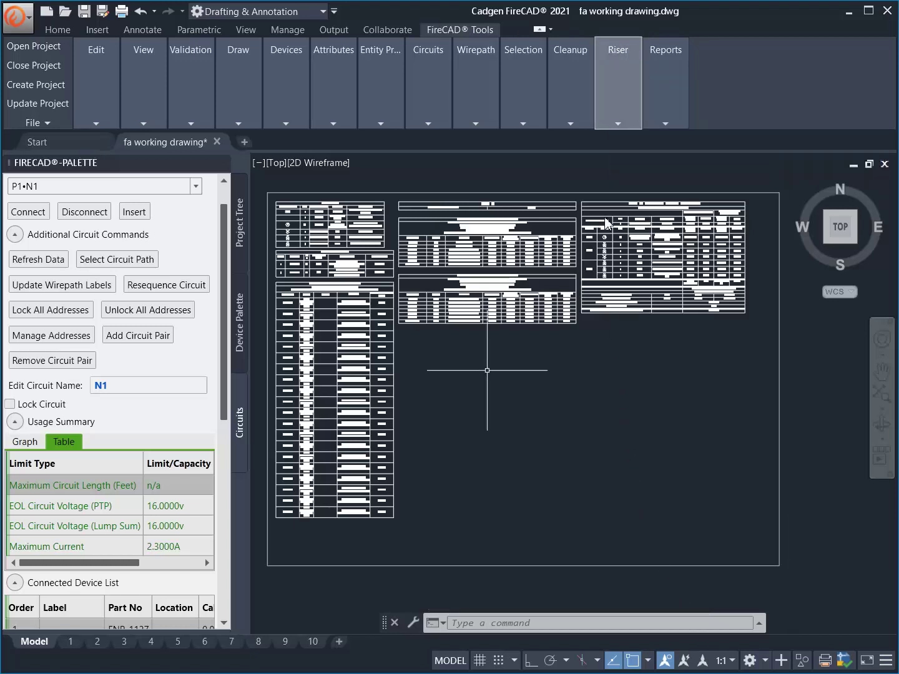
# Create a riser diagram for Panel P1 with the preset riser options and place it below the voltage drop tables
pyautogui.click(612, 120)
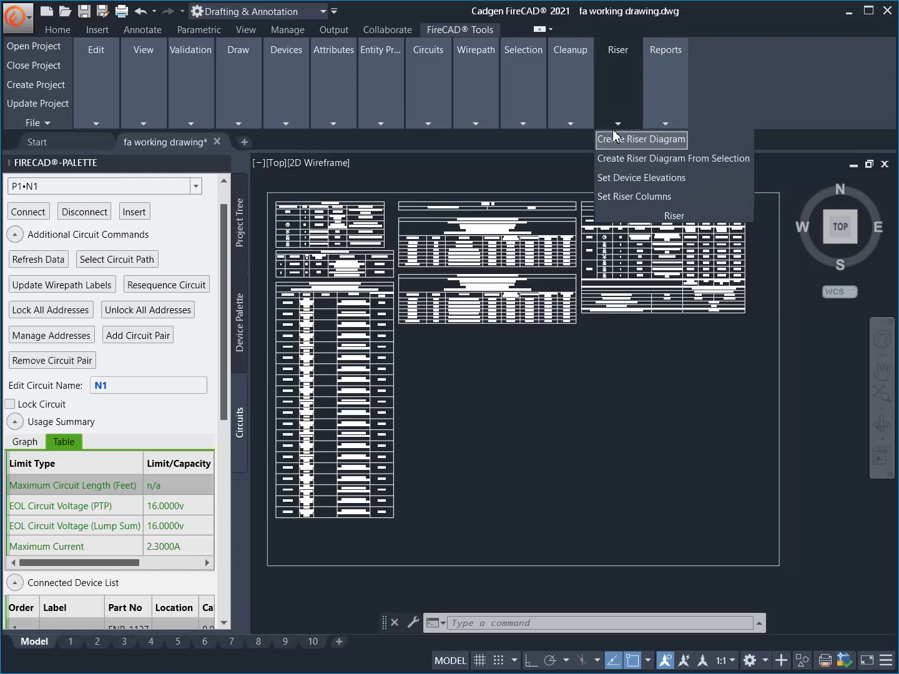
pyautogui.click(614, 140)
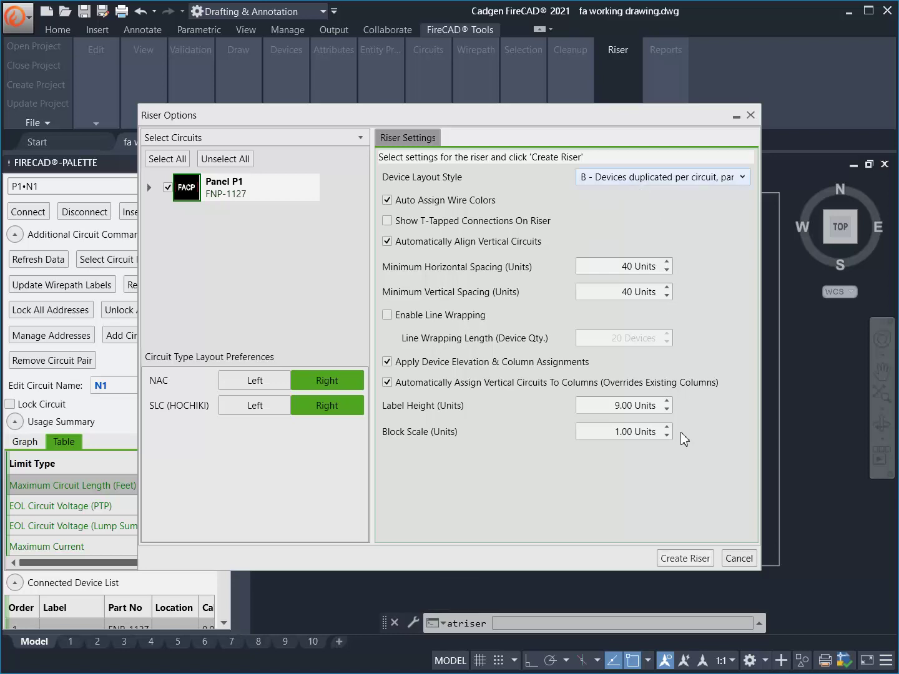
pyautogui.click(684, 559)
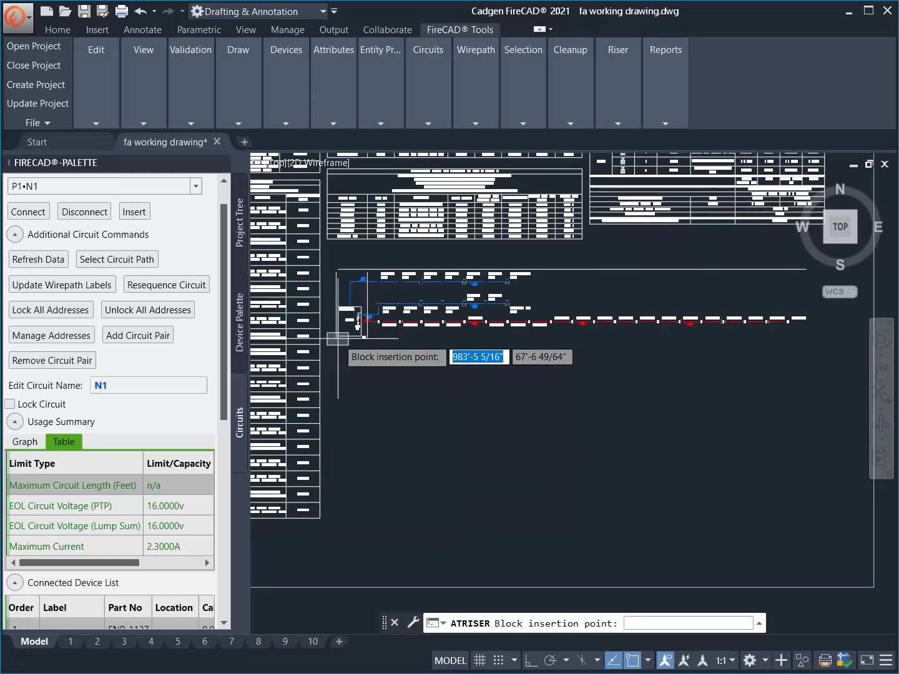
pyautogui.click(337, 339)
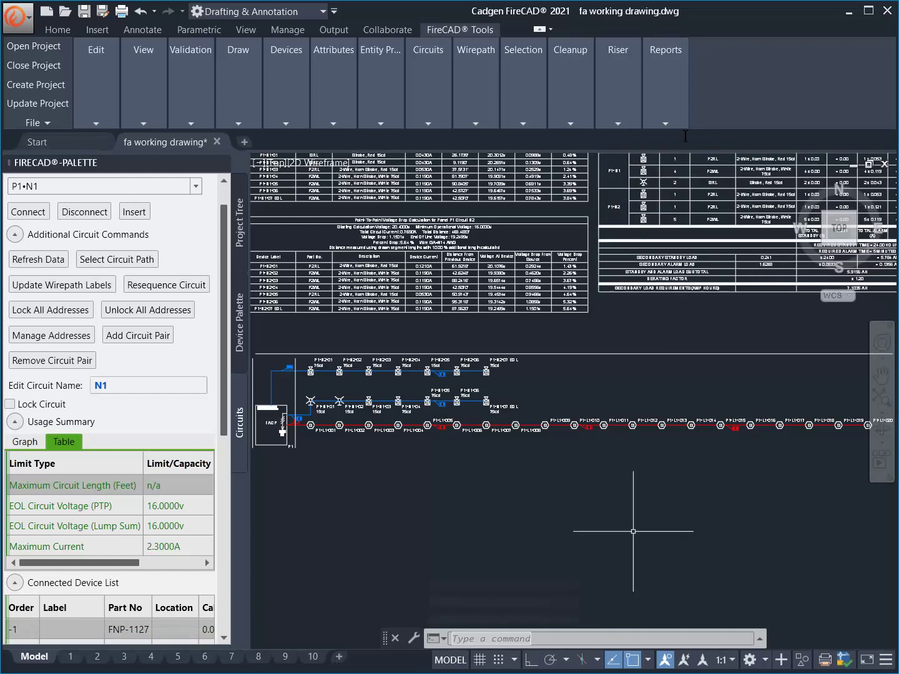
# Publish the three drawing sheets in the foreground to the multi-sheet PDF fa working drawing.pdf, opening it in the viewer when done
pyautogui.click(531, 637)
pyautogui.write('publish')
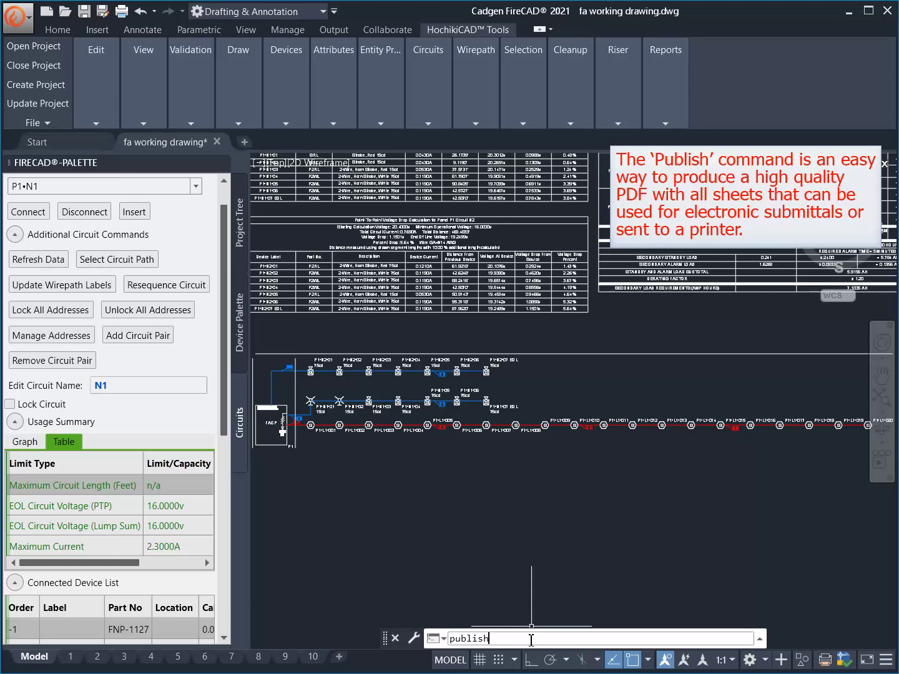
pyautogui.press('Return')
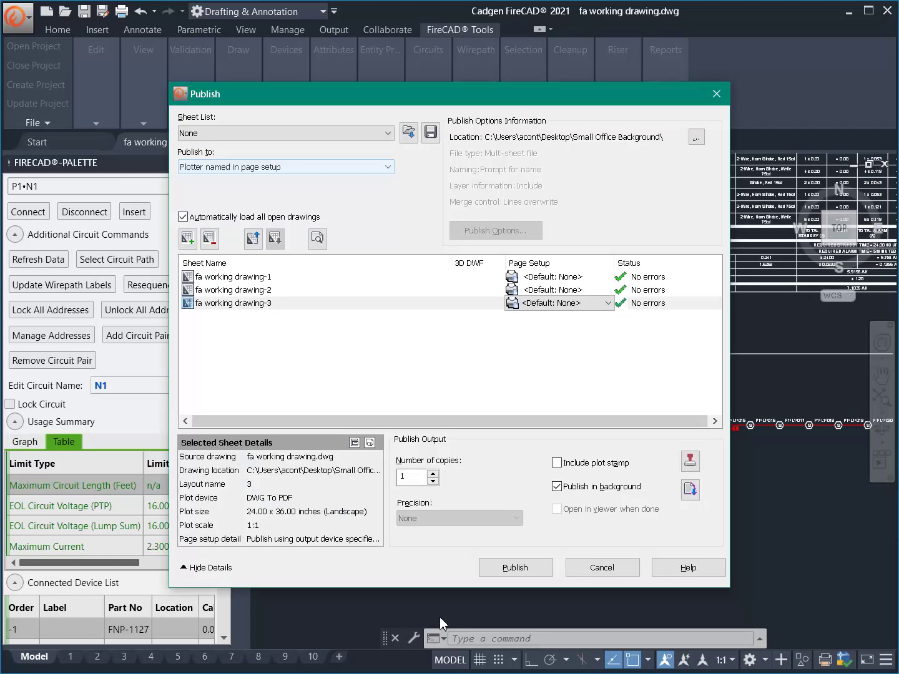
pyautogui.click(295, 168)
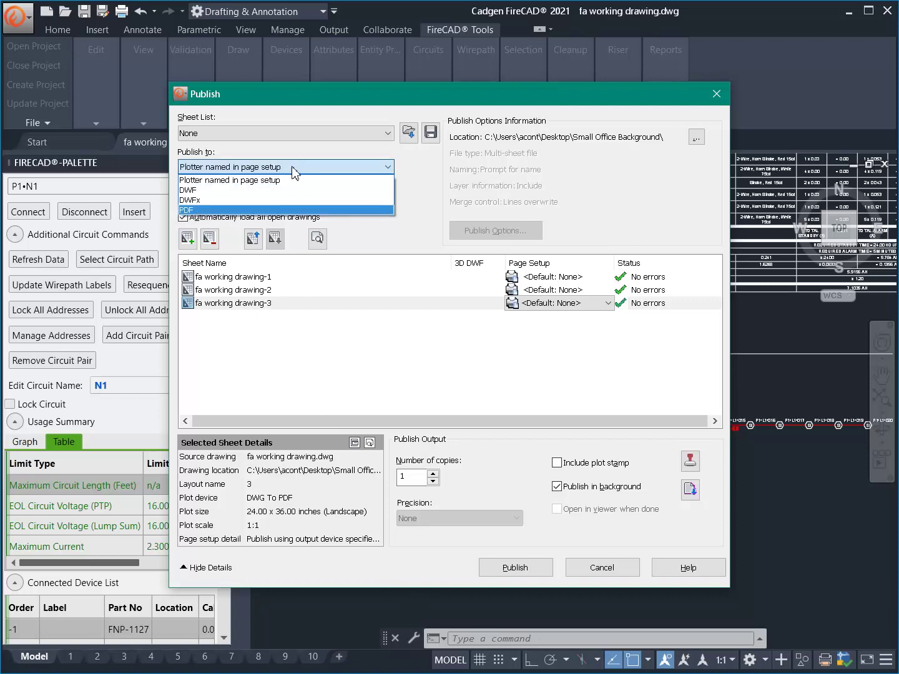
pyautogui.click(289, 211)
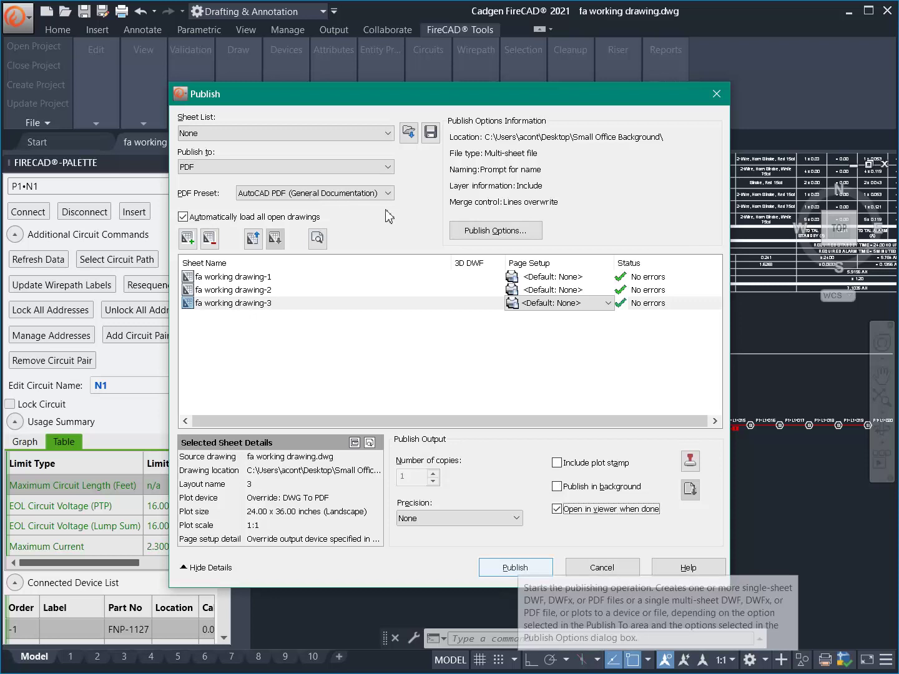
pyautogui.click(517, 567)
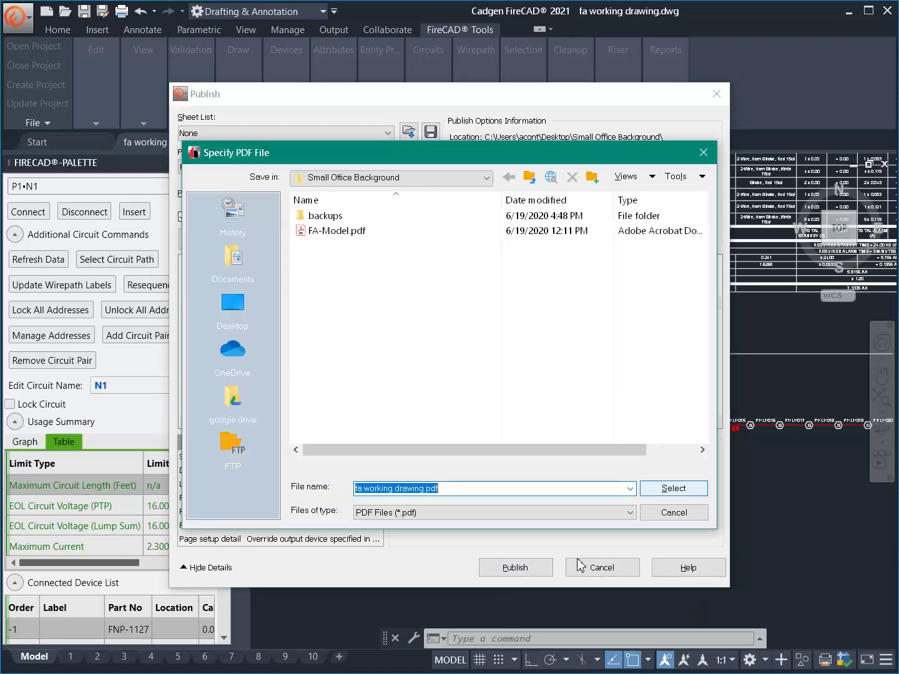
pyautogui.click(677, 494)
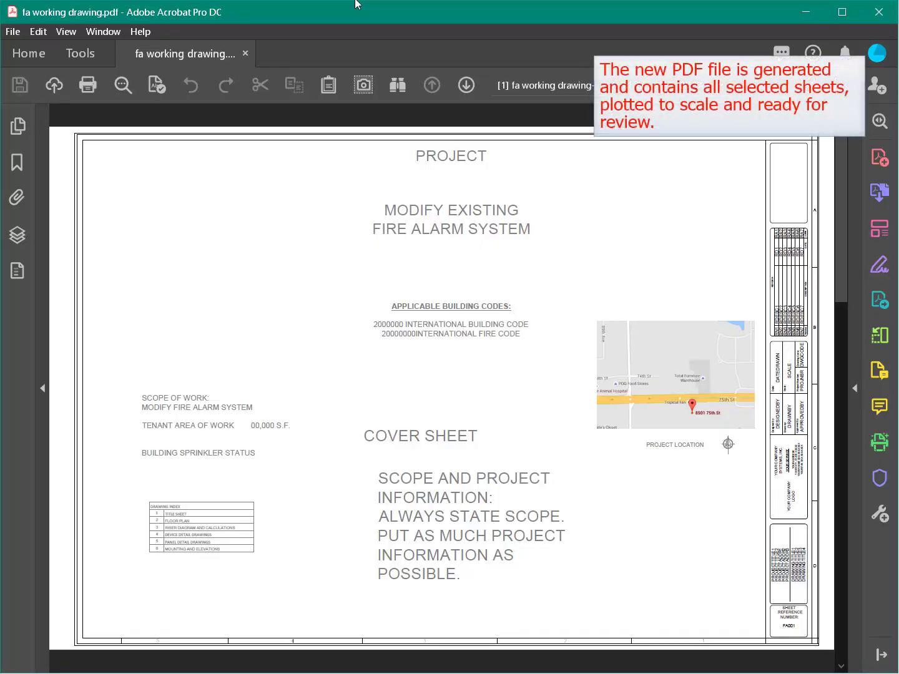